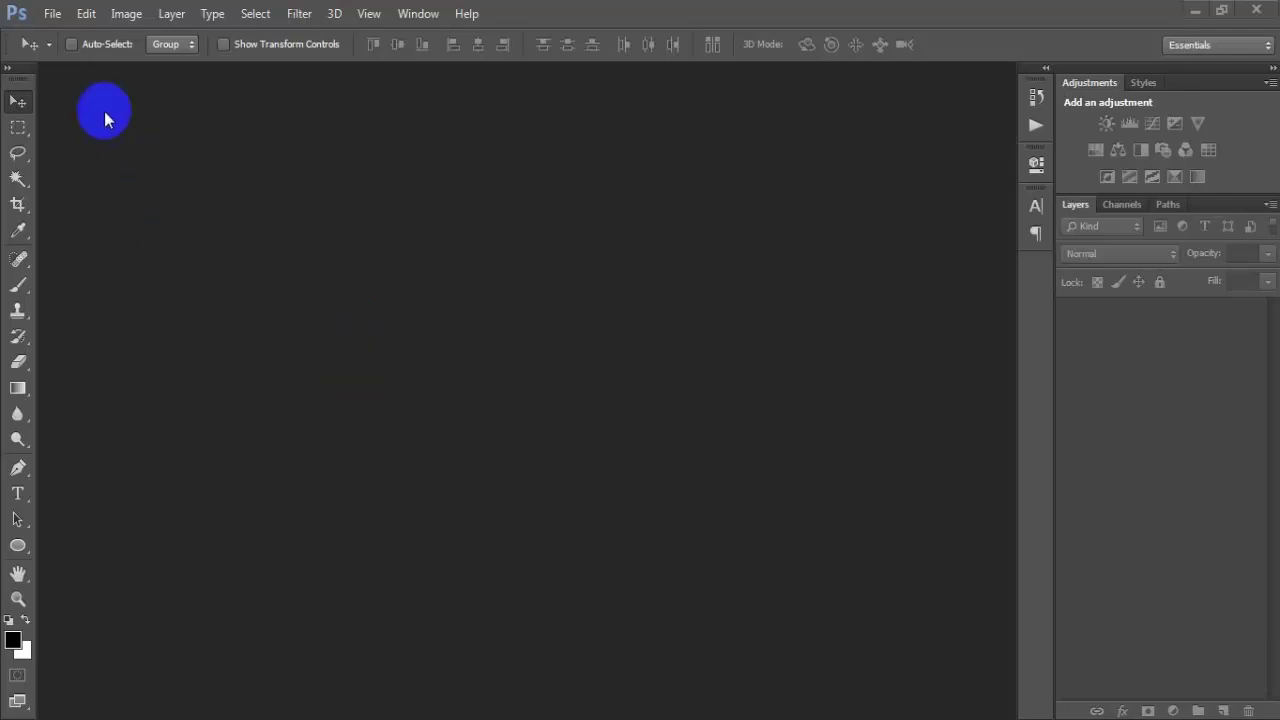
# Open the street portrait JPG and duplicate its Background layer into Layer 1.
pyautogui.click(55, 18)
pyautogui.click(73, 56)
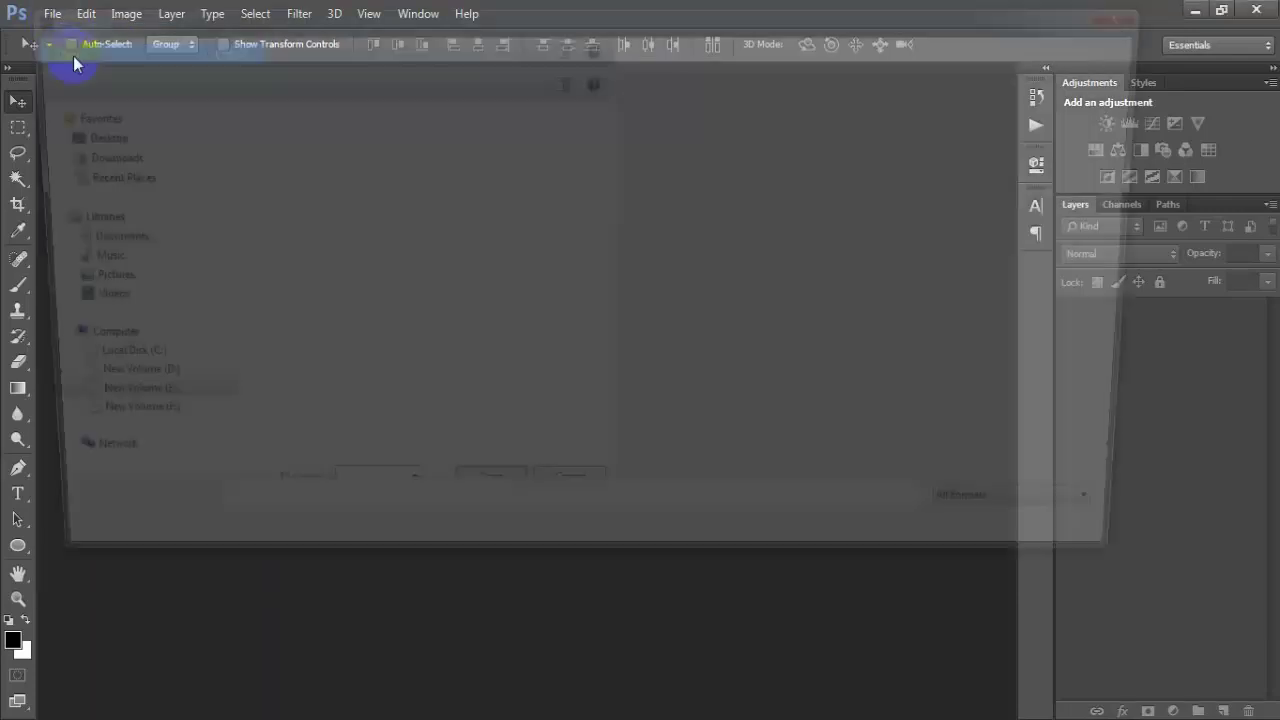
pyautogui.doubleClick(676, 165)
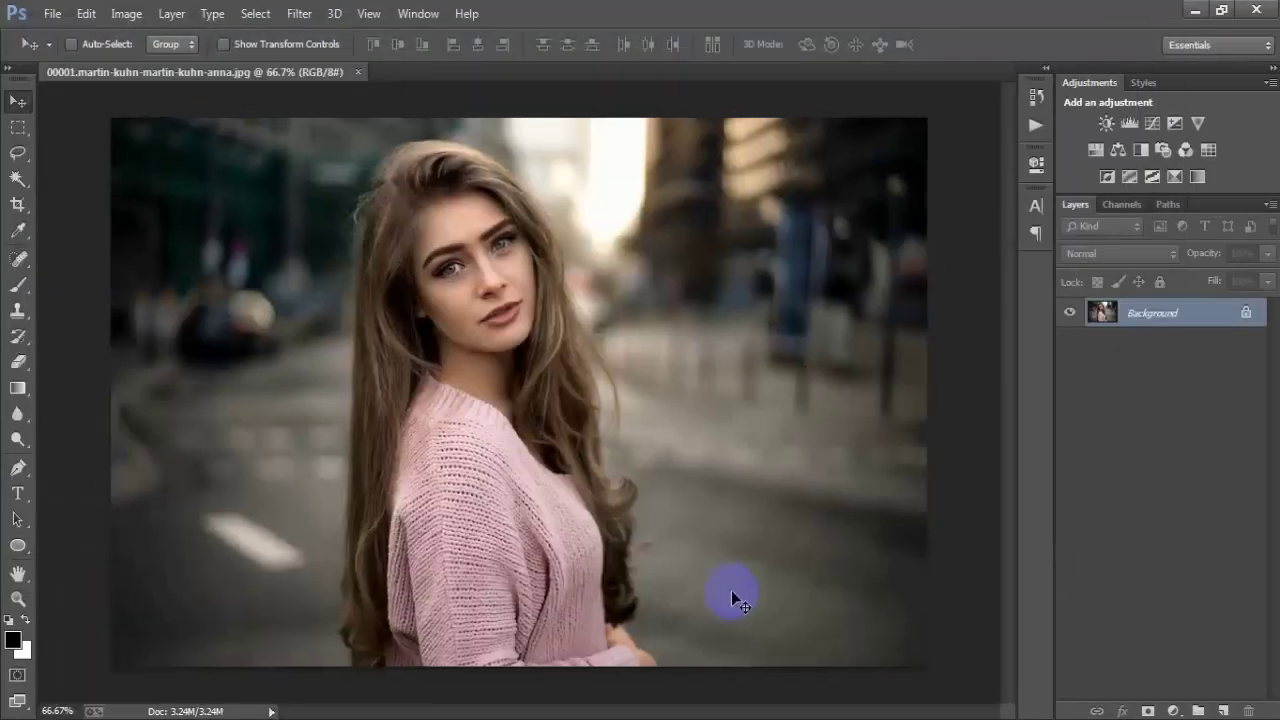
pyautogui.hotkey('ctrl', 'j')
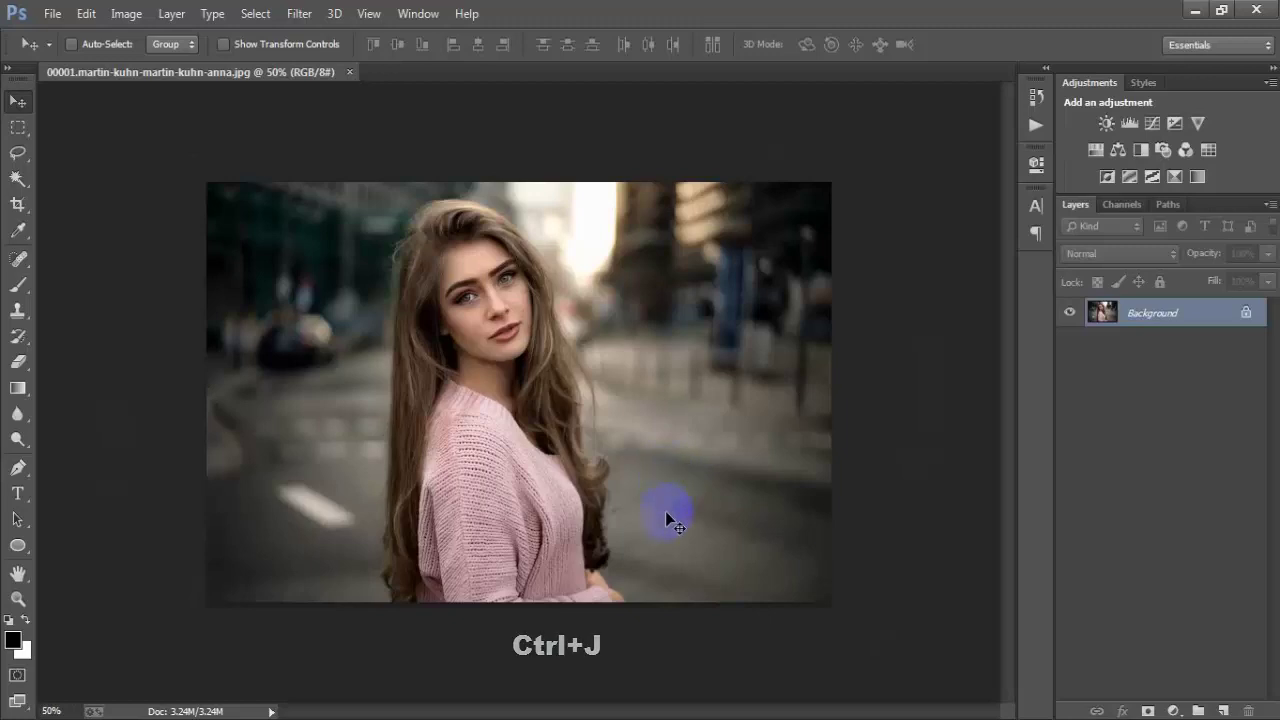
pyautogui.hotkey('ctrl', 'j')
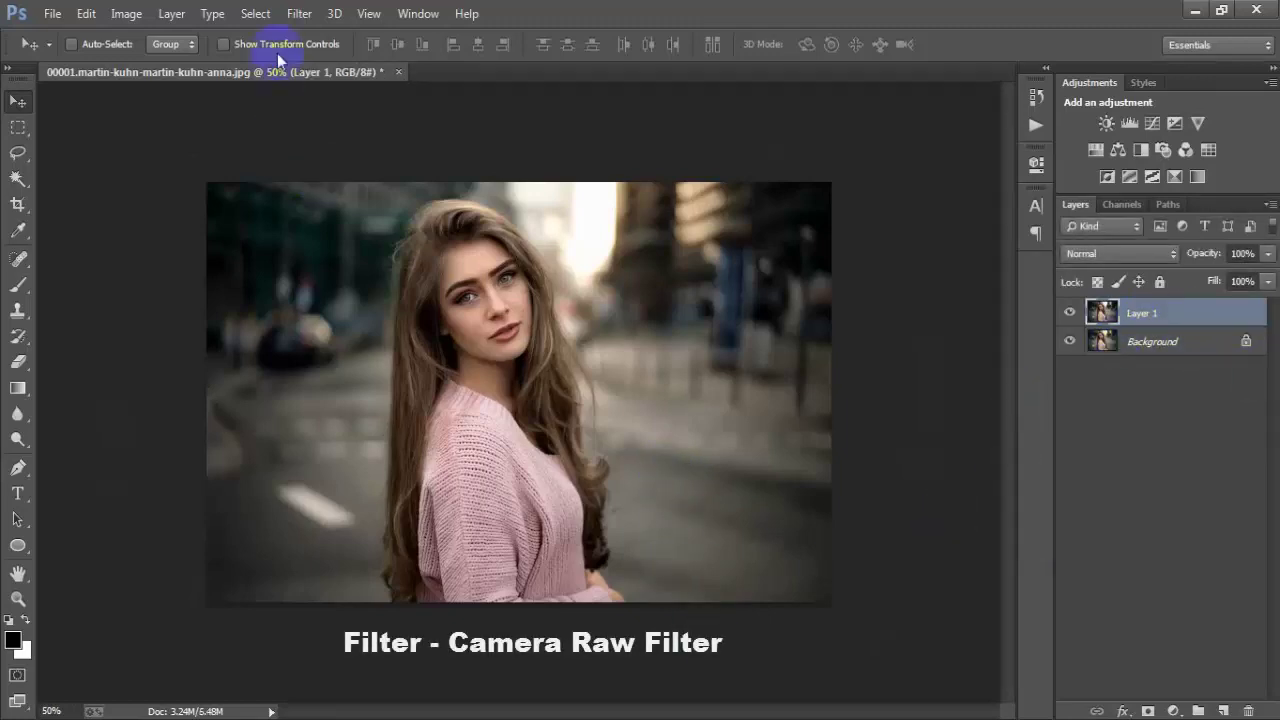
# In Camera Raw Basic, set Contrast +39, Highlights -23, Shadows +75, Whites -33, Blacks -77, Clarity -8.
pyautogui.click(299, 15)
pyautogui.click(354, 128)
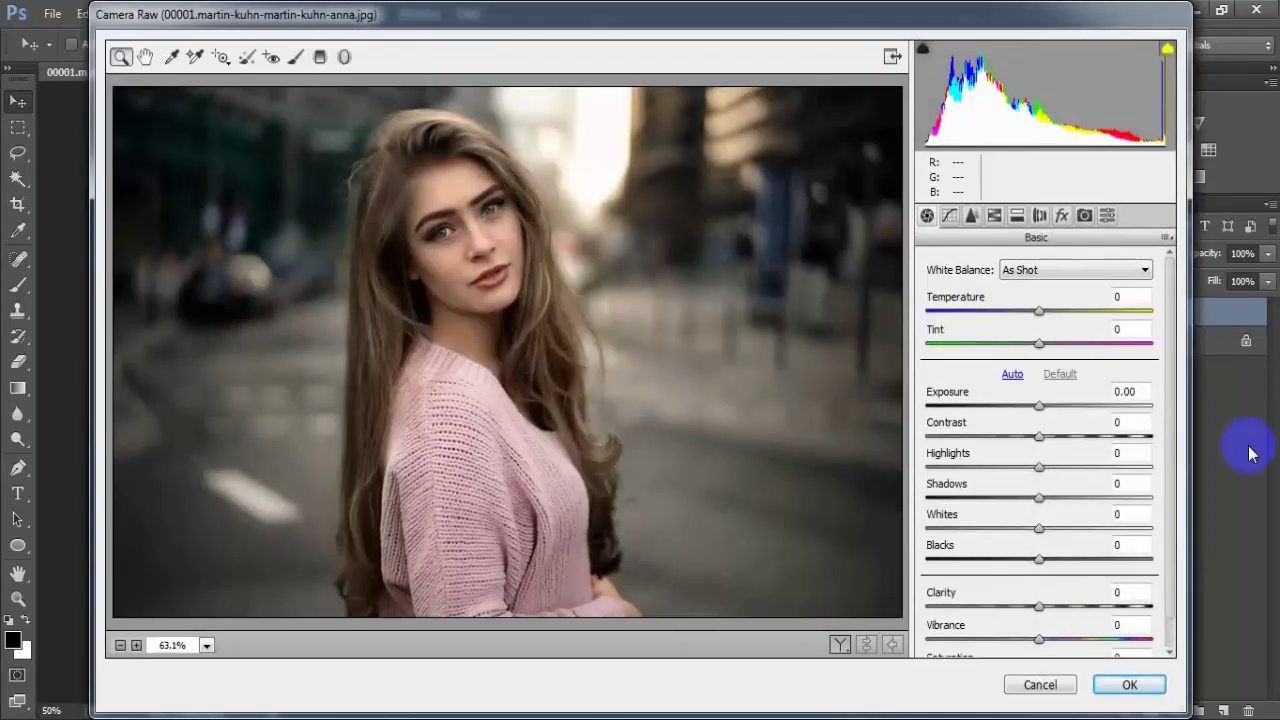
pyautogui.moveTo(1041, 436); pyautogui.dragTo(1084, 440)
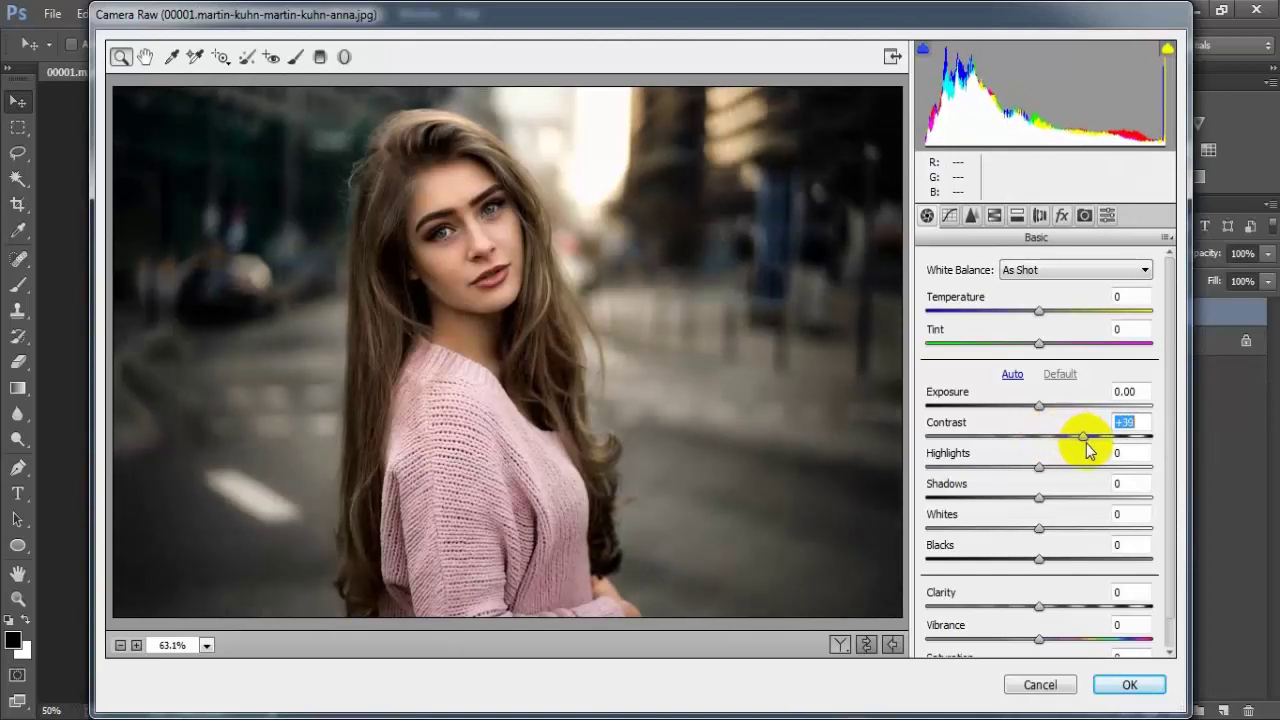
pyautogui.moveTo(1087, 450)
pyautogui.mouseDown()
pyautogui.moveTo(997, 478)
pyautogui.moveTo(1043, 500)
pyautogui.moveTo(1123, 508)
pyautogui.mouseUp()
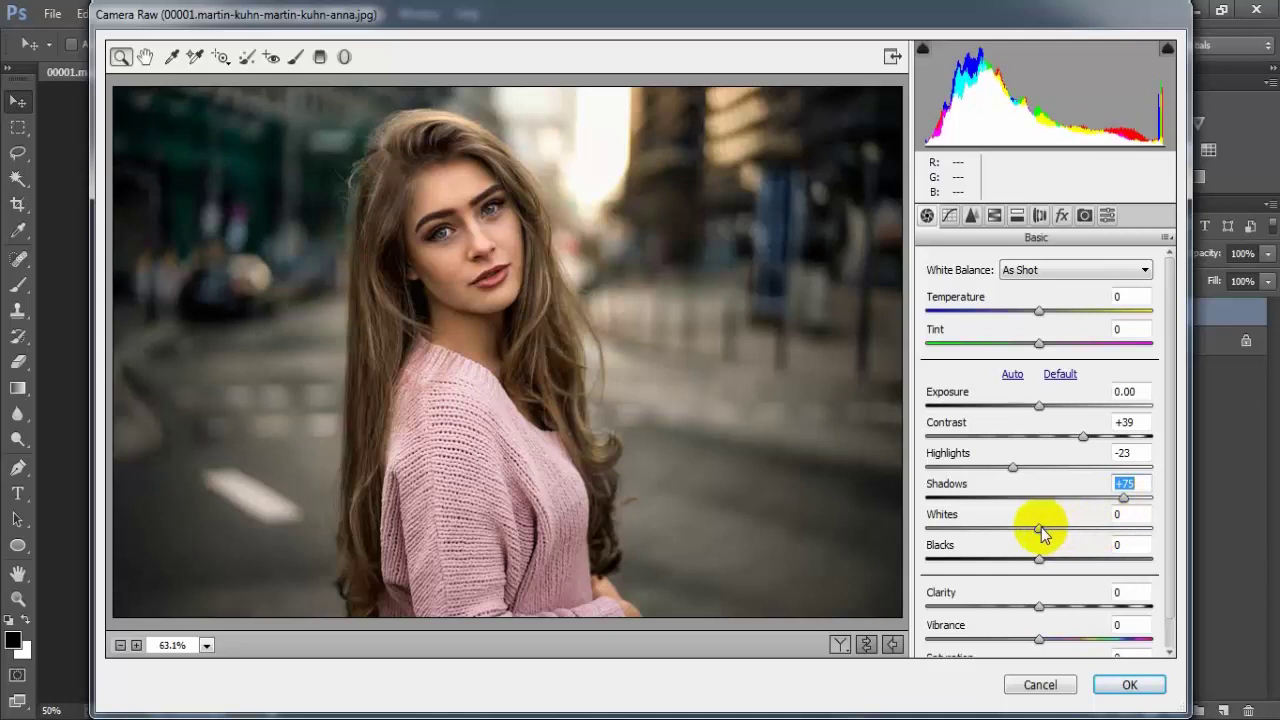
pyautogui.moveTo(1040, 528)
pyautogui.mouseDown()
pyautogui.moveTo(987, 526)
pyautogui.moveTo(1007, 544)
pyautogui.moveTo(1006, 568)
pyautogui.moveTo(956, 577)
pyautogui.mouseUp()
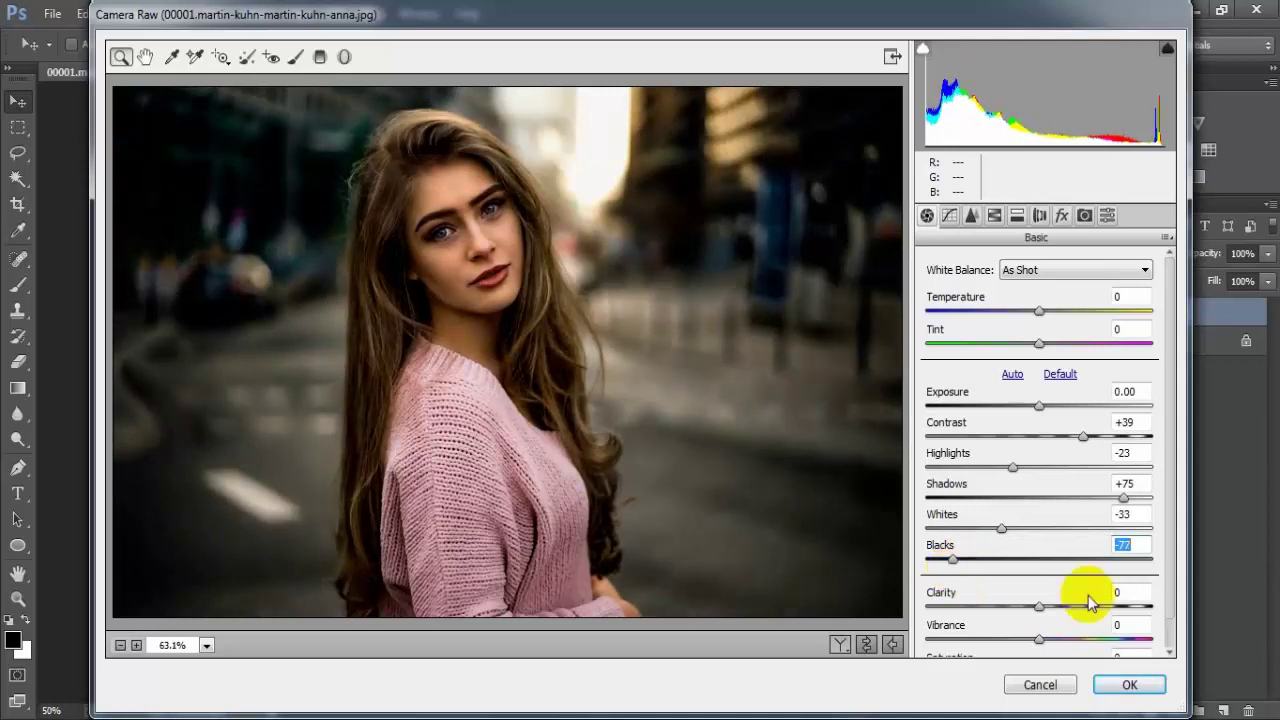
pyautogui.click(1036, 607)
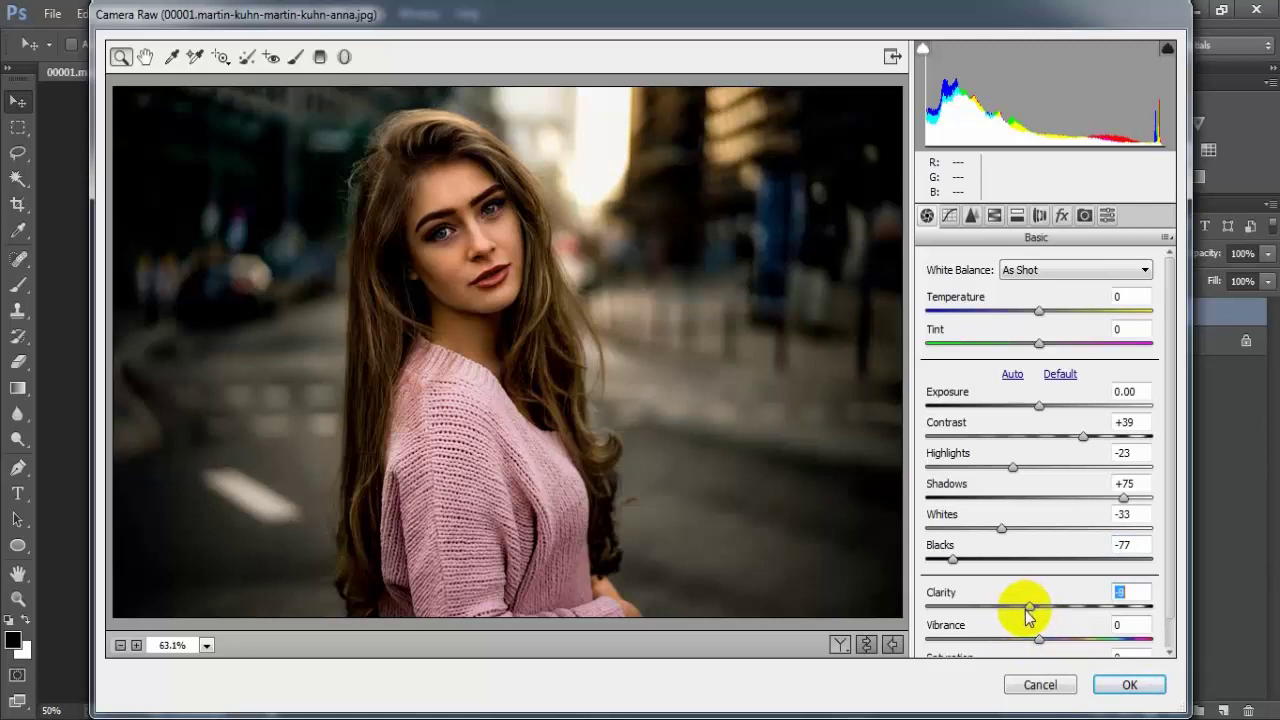
pyautogui.click(1122, 592)
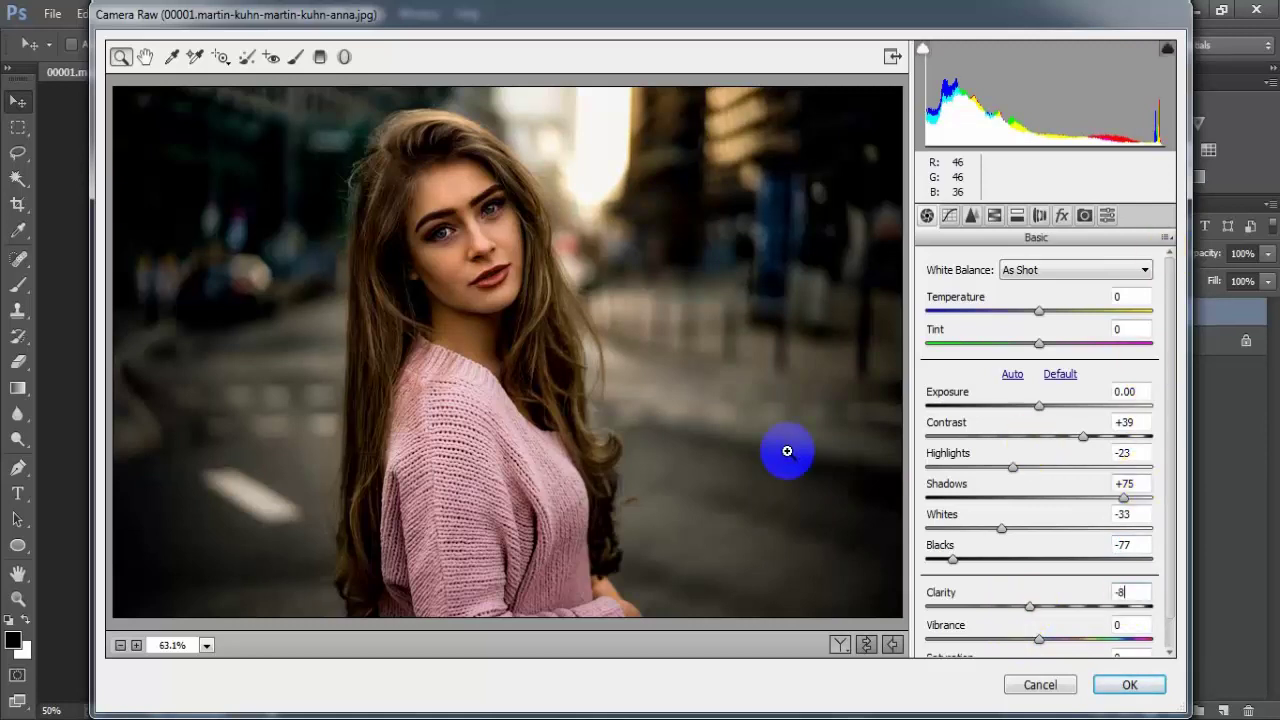
pyautogui.click(949, 215)
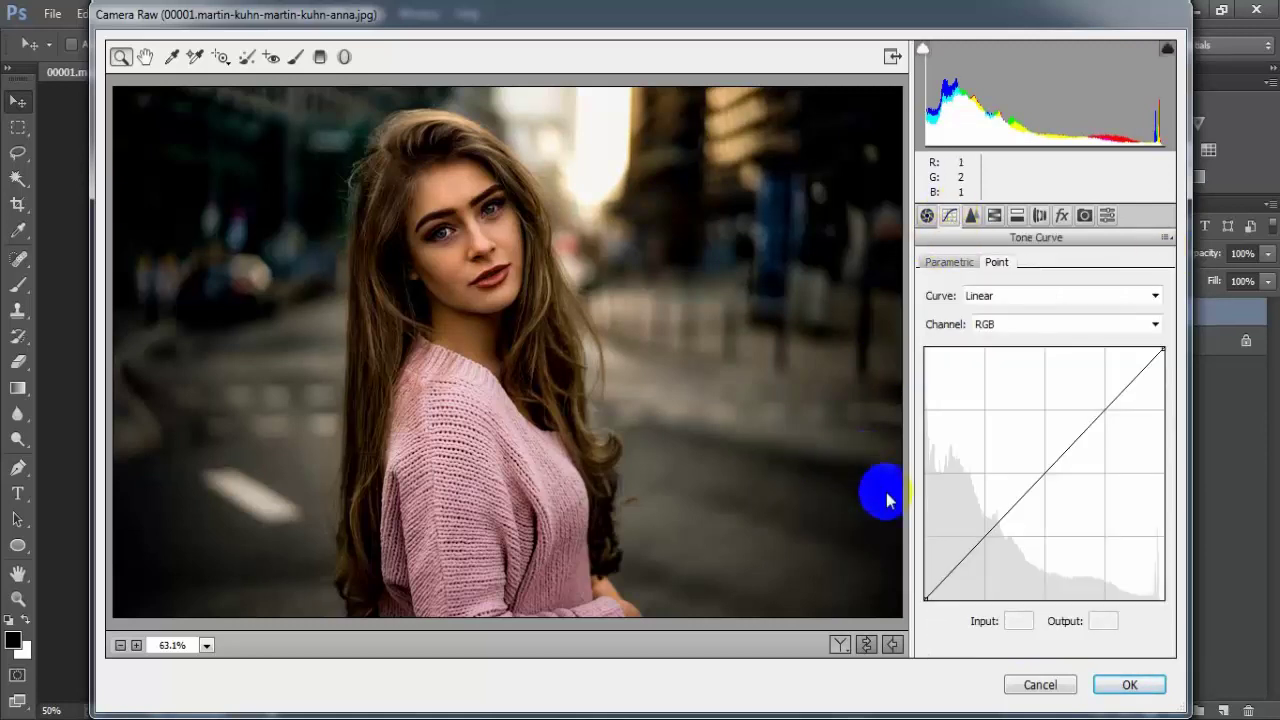
# Lift the RGB curve's black point, add a midpoint, and raise Green midtones to 116.
pyautogui.moveTo(925, 599)
pyautogui.mouseDown()
pyautogui.moveTo(915, 577)
pyautogui.moveTo(969, 553)
pyautogui.moveTo(925, 573)
pyautogui.mouseUp()
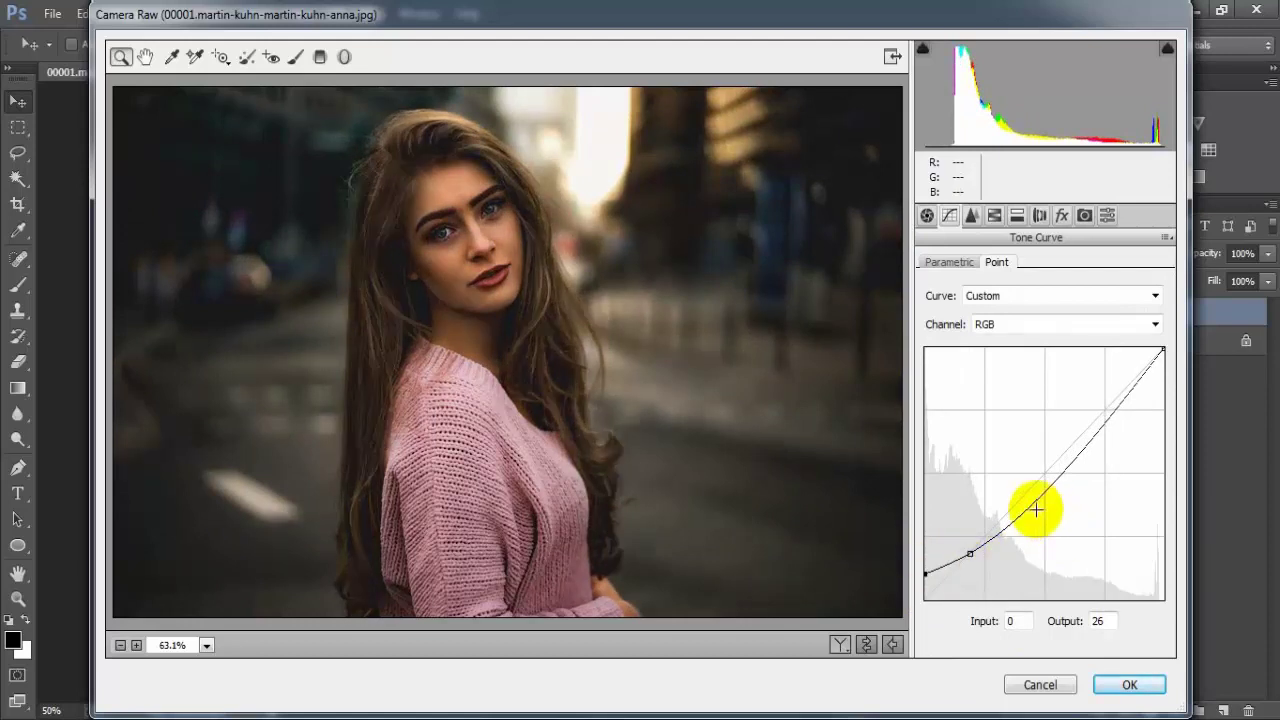
pyautogui.moveTo(1031, 506); pyautogui.dragTo(1028, 490)
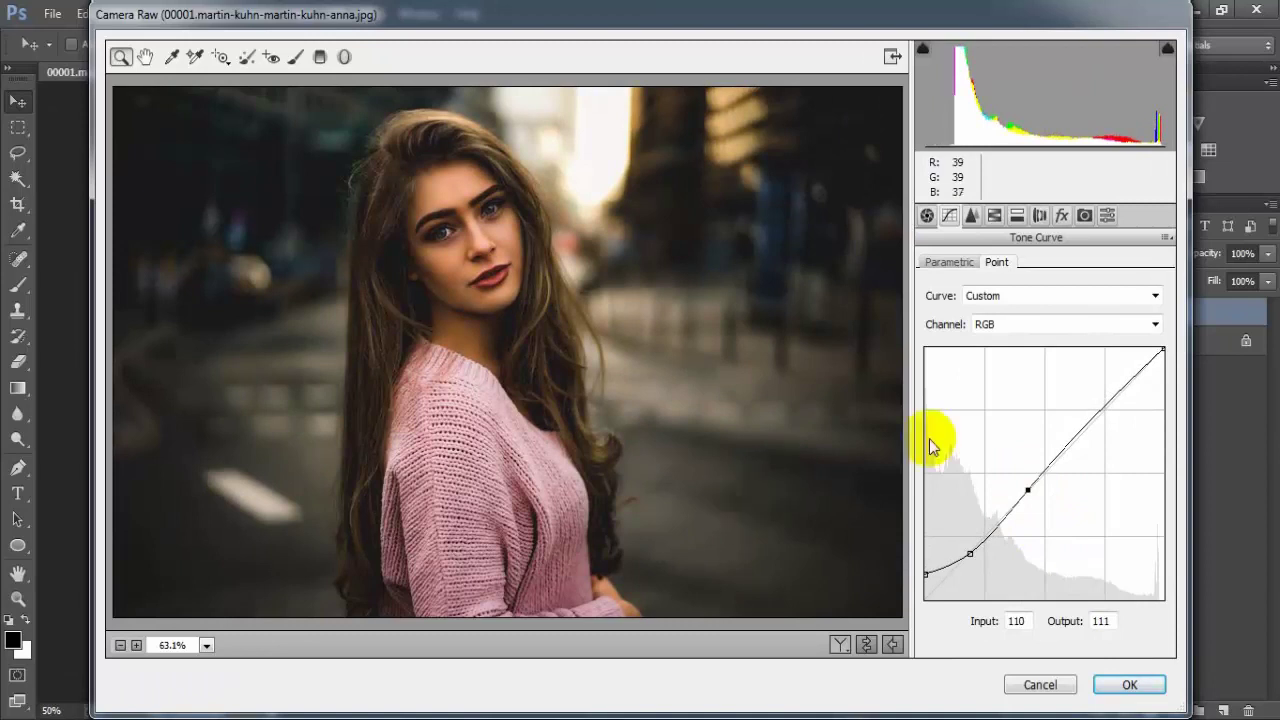
pyautogui.click(1052, 320)
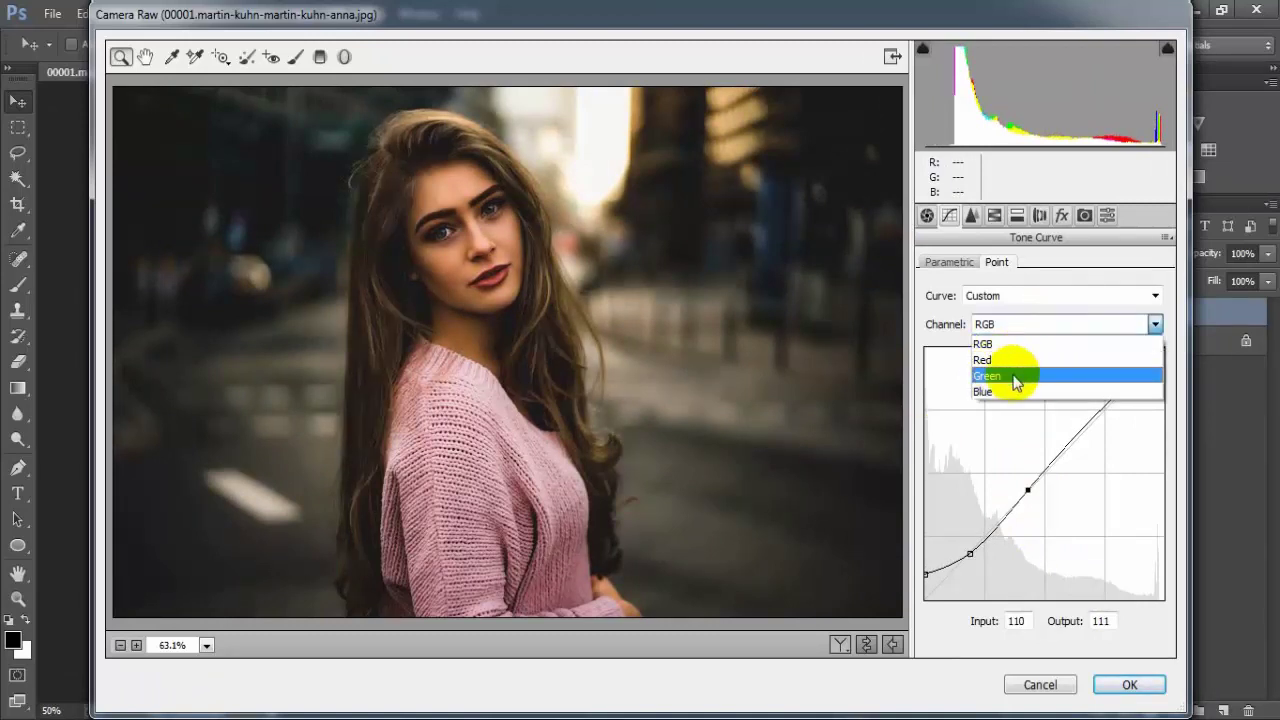
pyautogui.click(1015, 368)
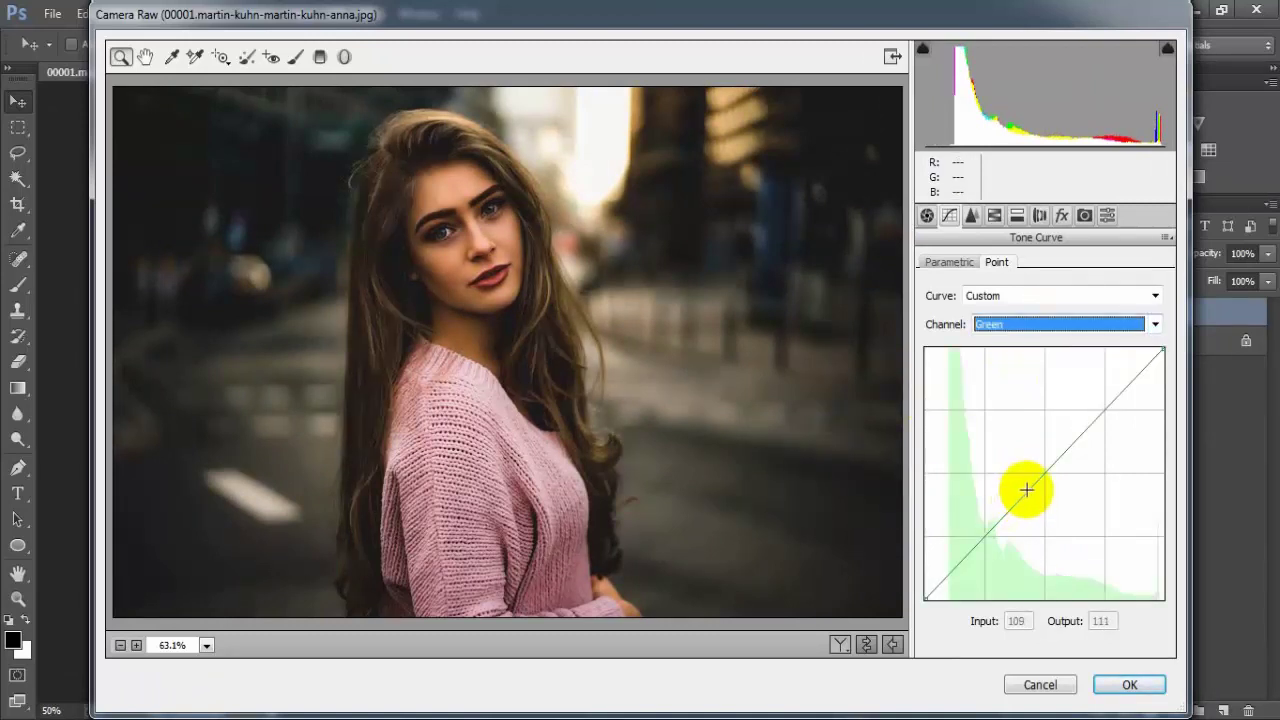
pyautogui.moveTo(1024, 491); pyautogui.dragTo(1026, 485)
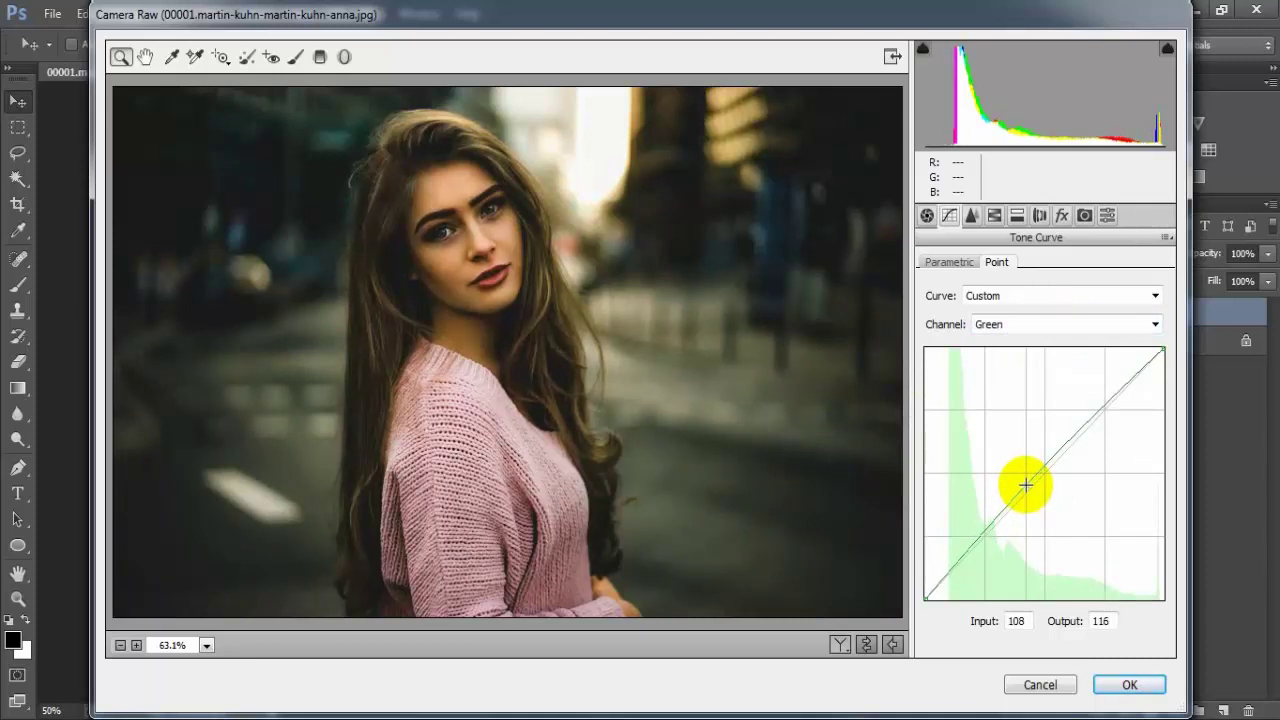
# Lower the Blue channel curve's midtones from 111 to 91.
pyautogui.click(1078, 321)
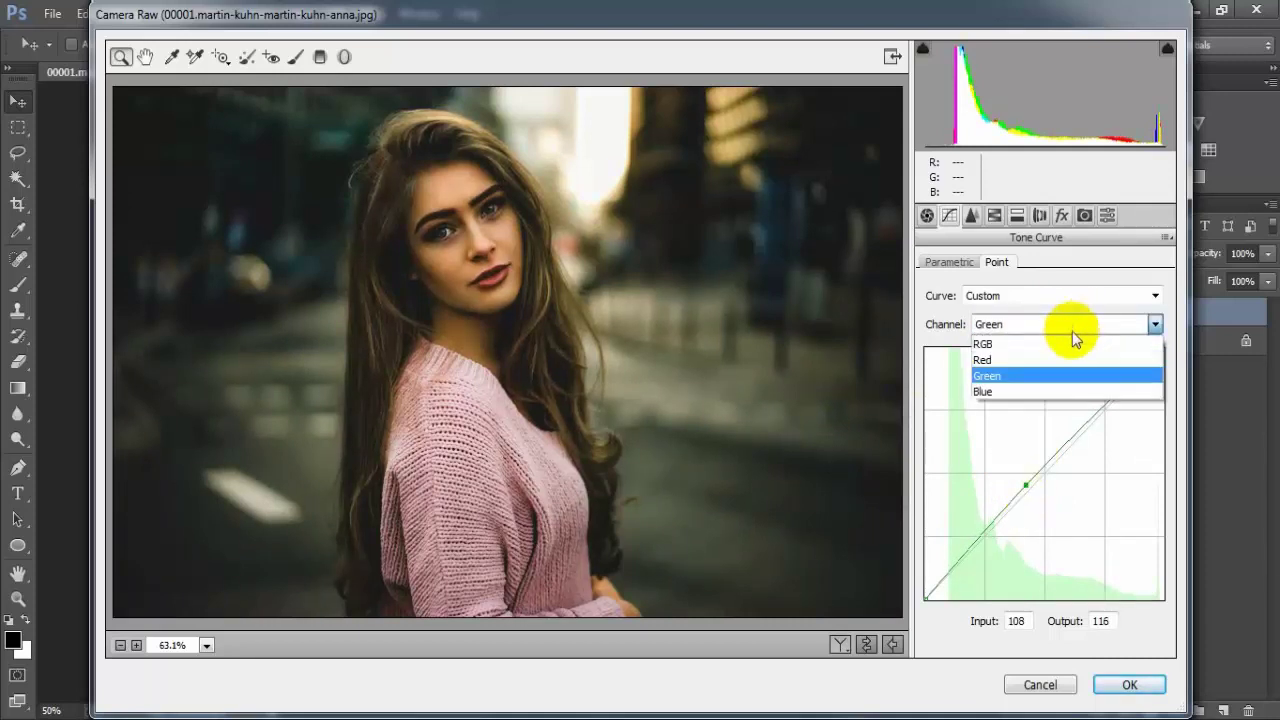
pyautogui.click(1003, 391)
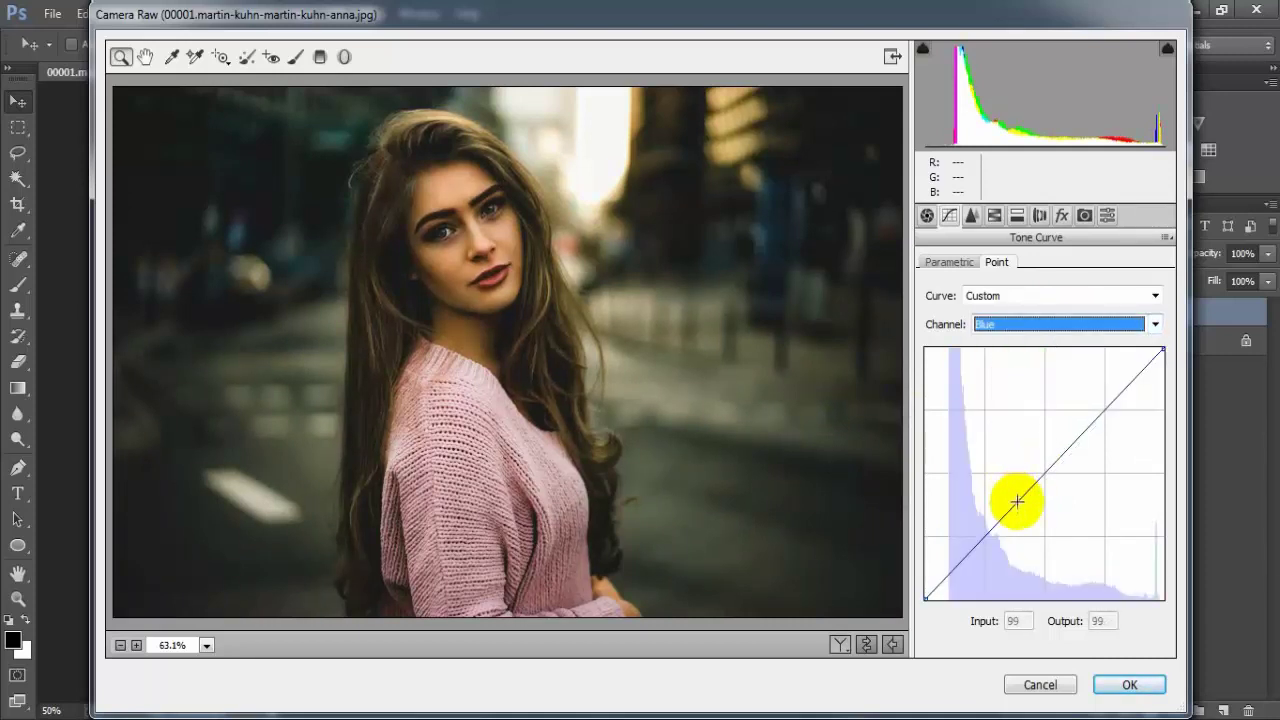
pyautogui.moveTo(1014, 505); pyautogui.dragTo(1029, 510)
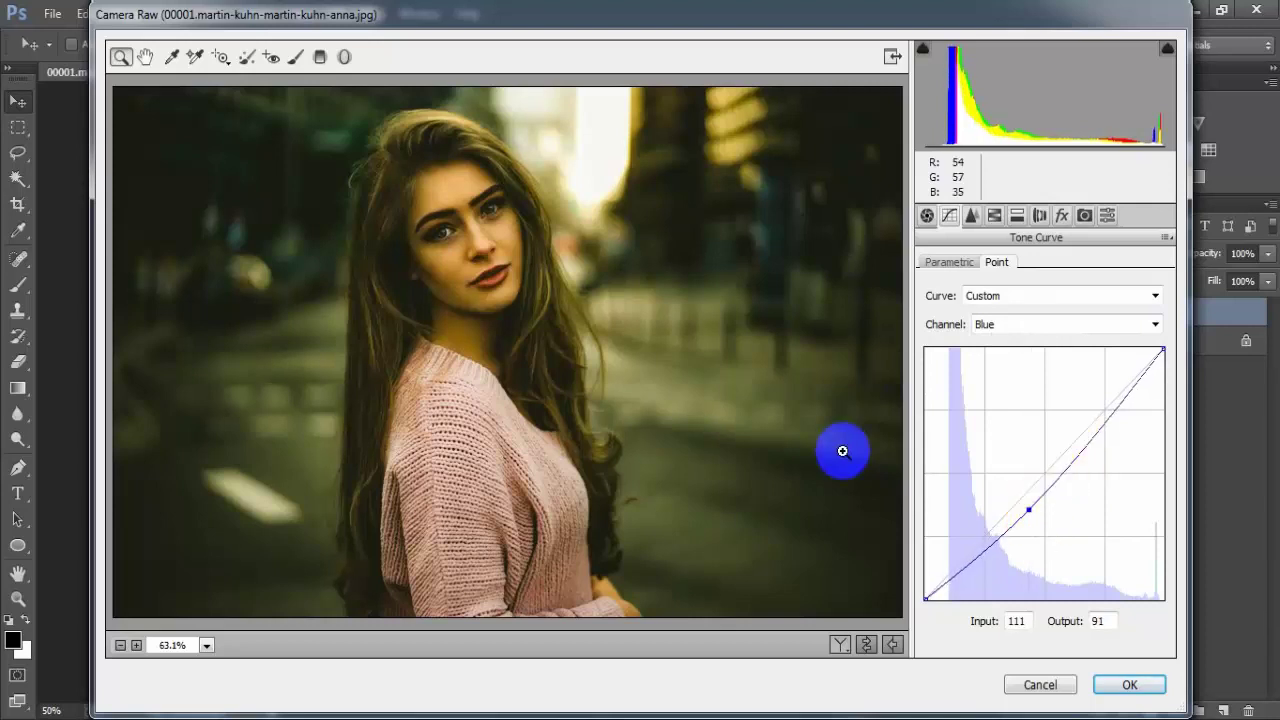
# Set Sharpening Amount 41, Luminance noise reduction 50 and Luminance Contrast 8.
pyautogui.click(971, 216)
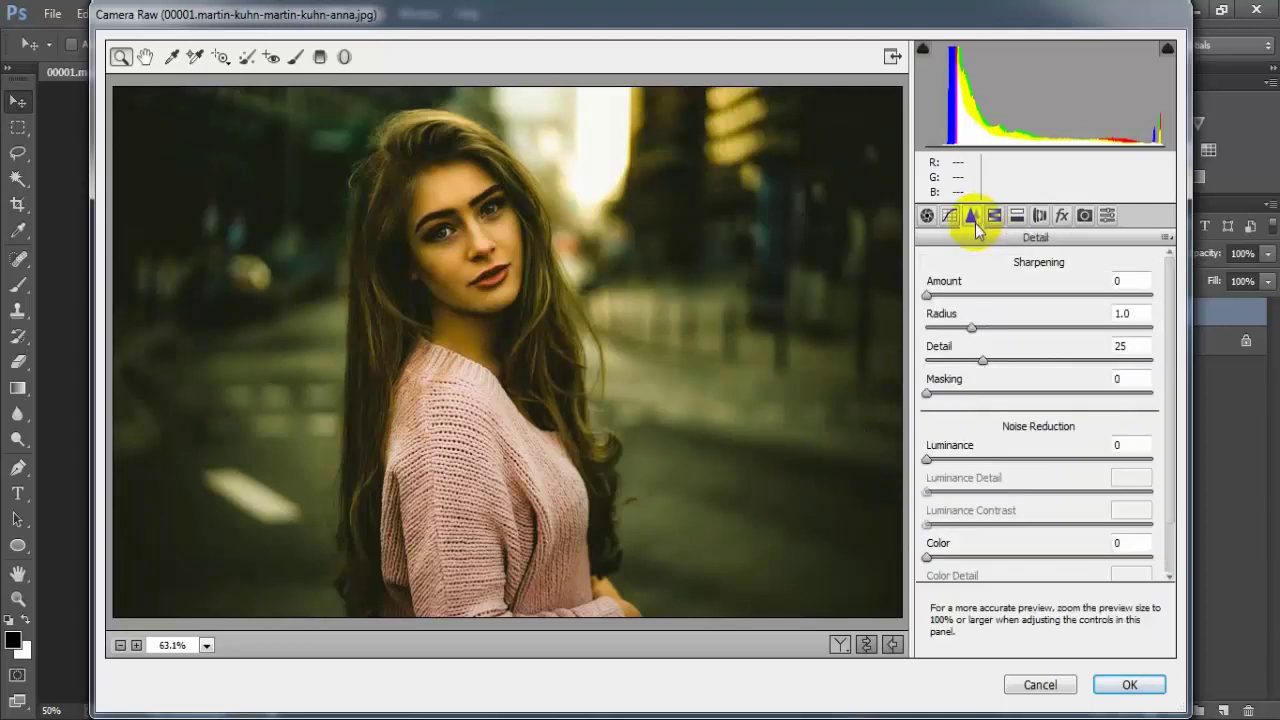
pyautogui.moveTo(927, 295); pyautogui.dragTo(988, 297)
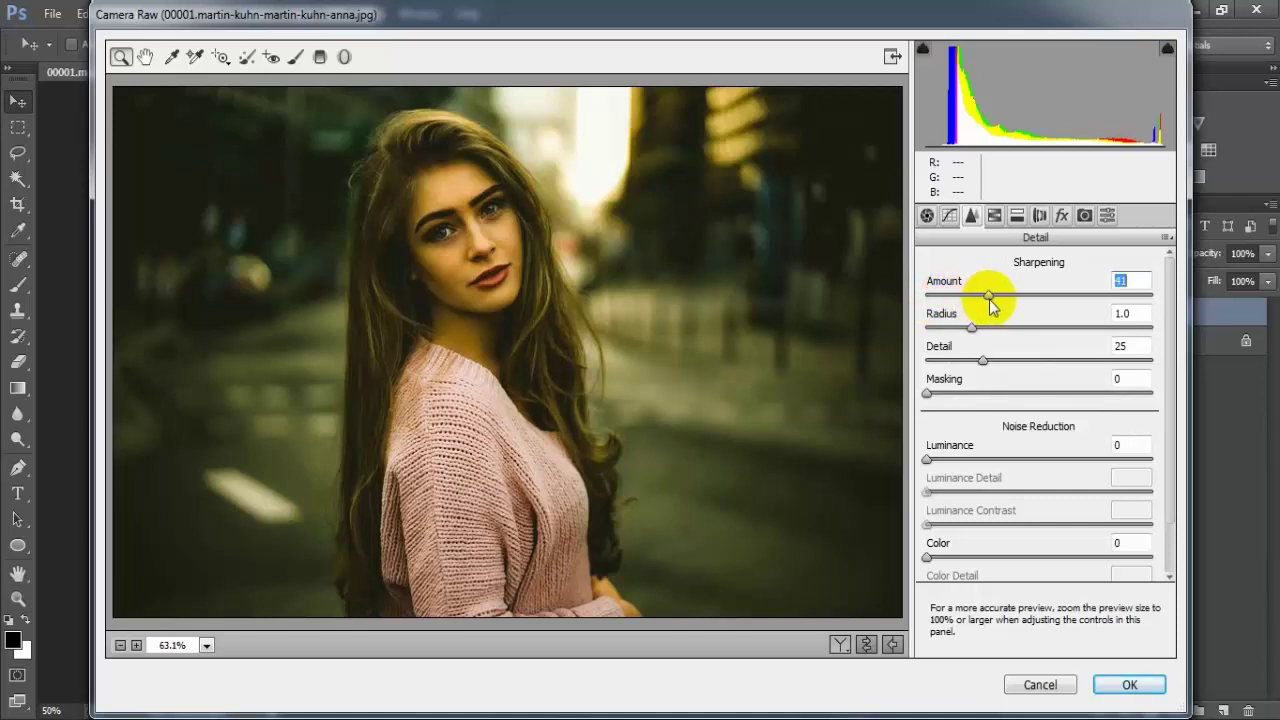
pyautogui.moveTo(927, 459); pyautogui.dragTo(1033, 459)
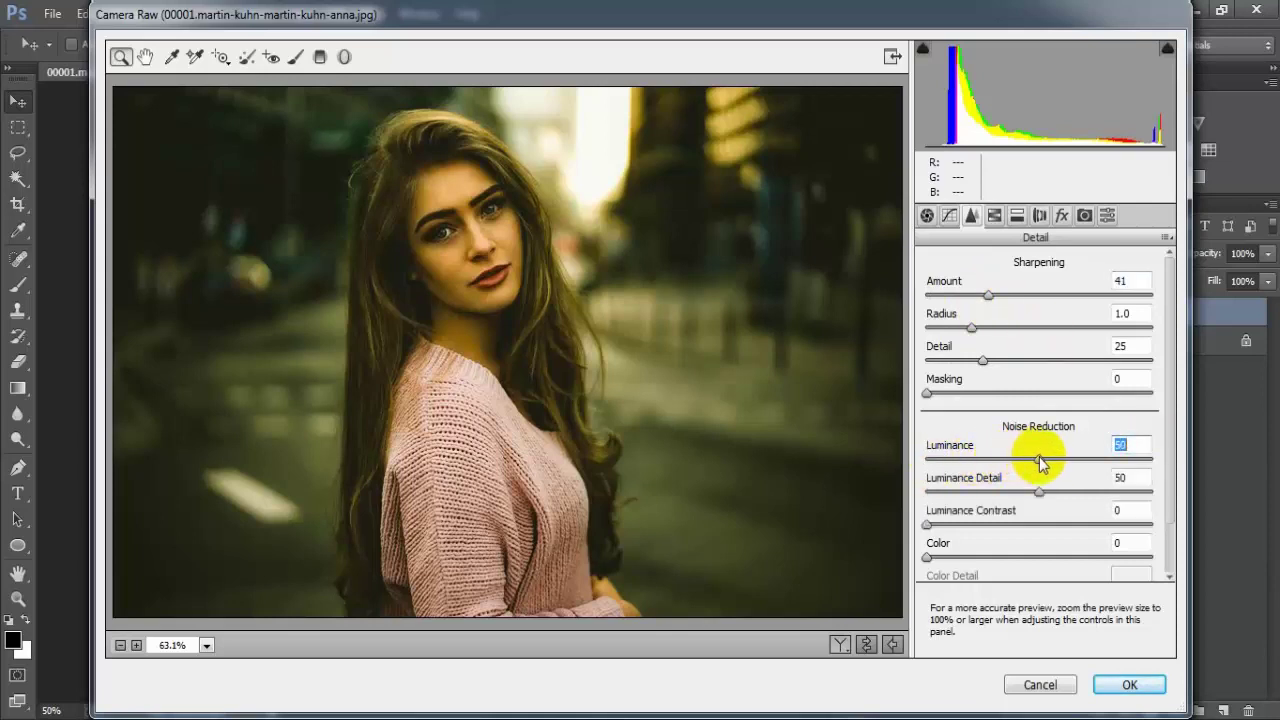
pyautogui.click(934, 526)
pyautogui.moveTo(936, 528)
pyautogui.mouseDown()
pyautogui.moveTo(955, 531)
pyautogui.moveTo(945, 523)
pyautogui.mouseUp()
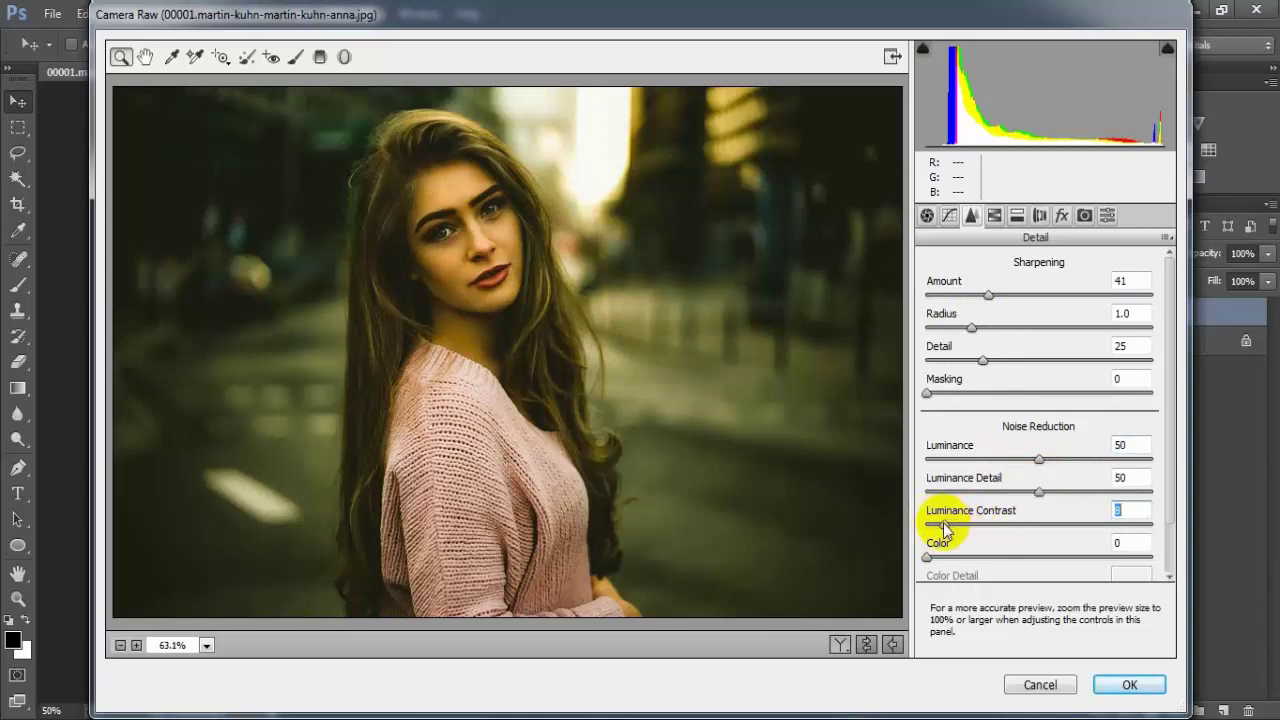
# Set colour noise reduction to Color 9 and Color Detail 60.
pyautogui.click(928, 558)
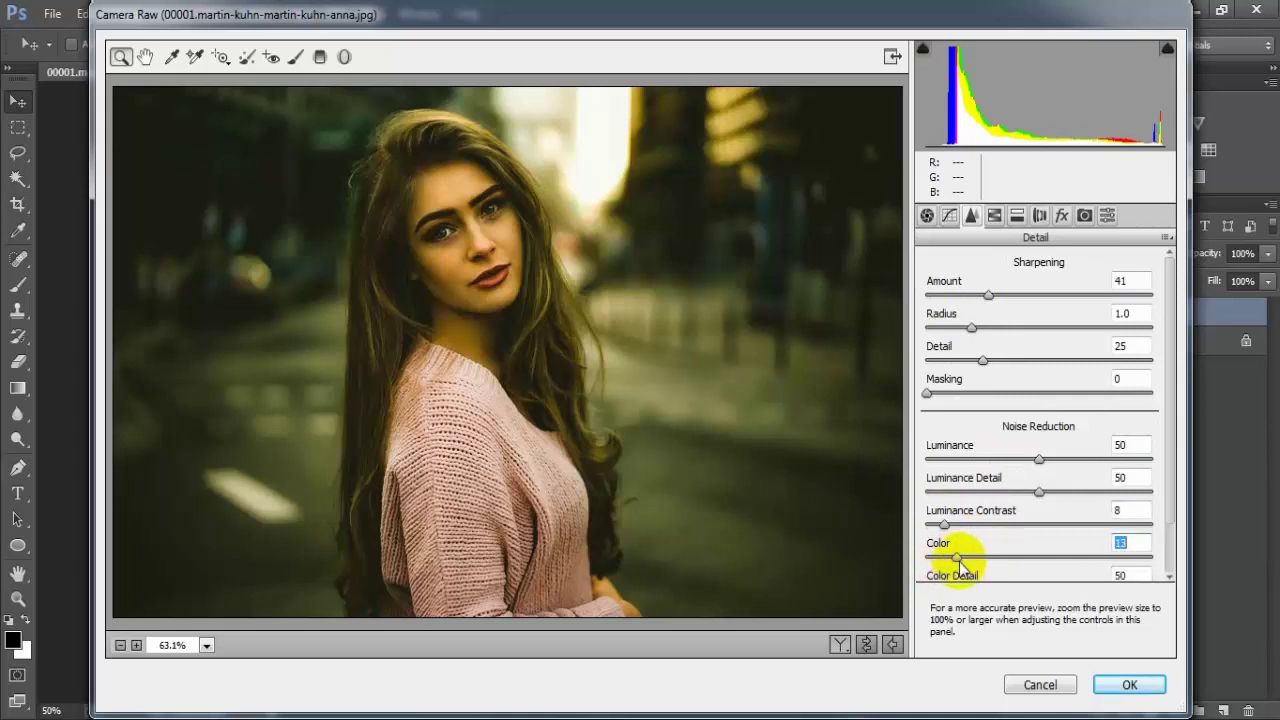
pyautogui.moveTo(955, 559); pyautogui.dragTo(950, 561)
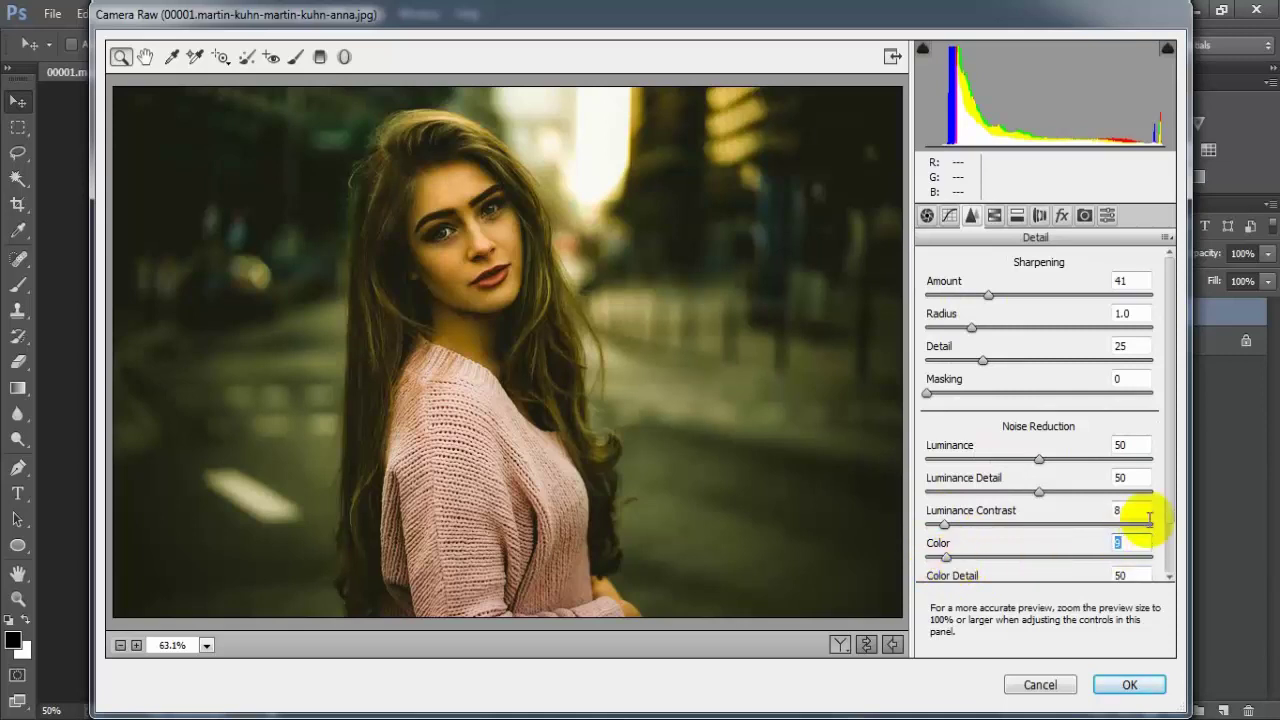
pyautogui.scroll(-2, 1166, 510)
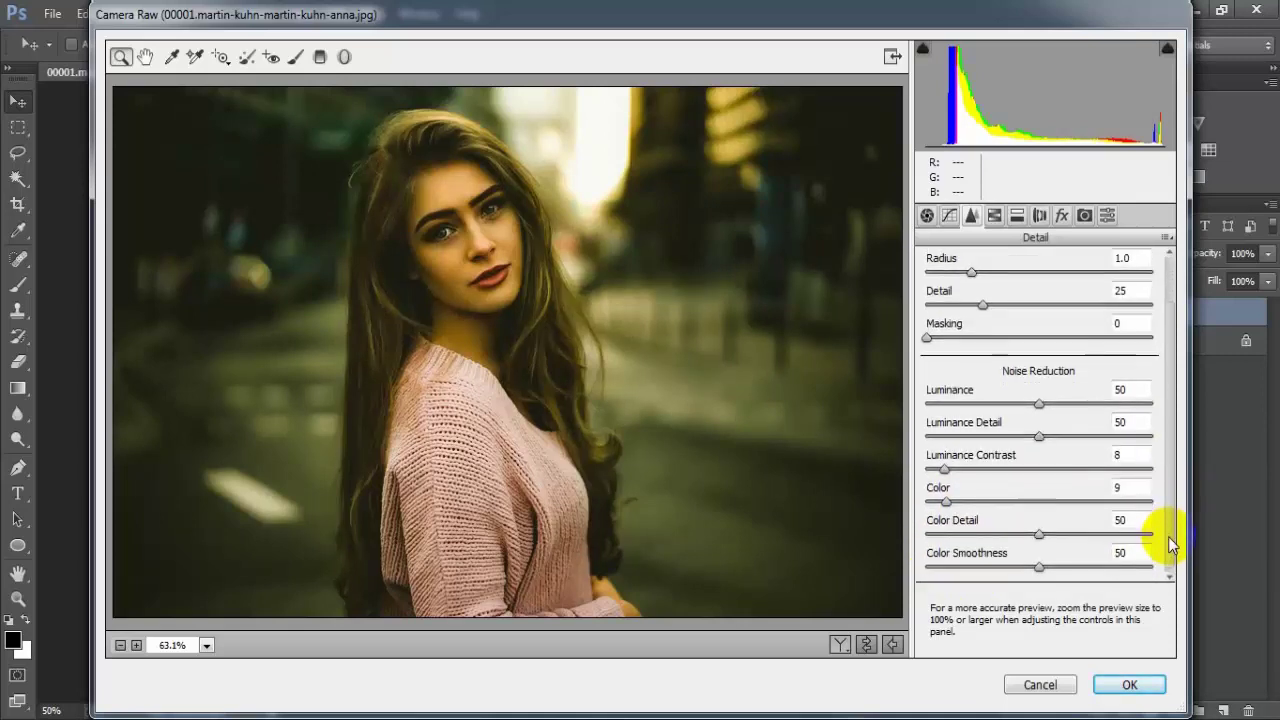
pyautogui.moveTo(1041, 534); pyautogui.dragTo(1057, 538)
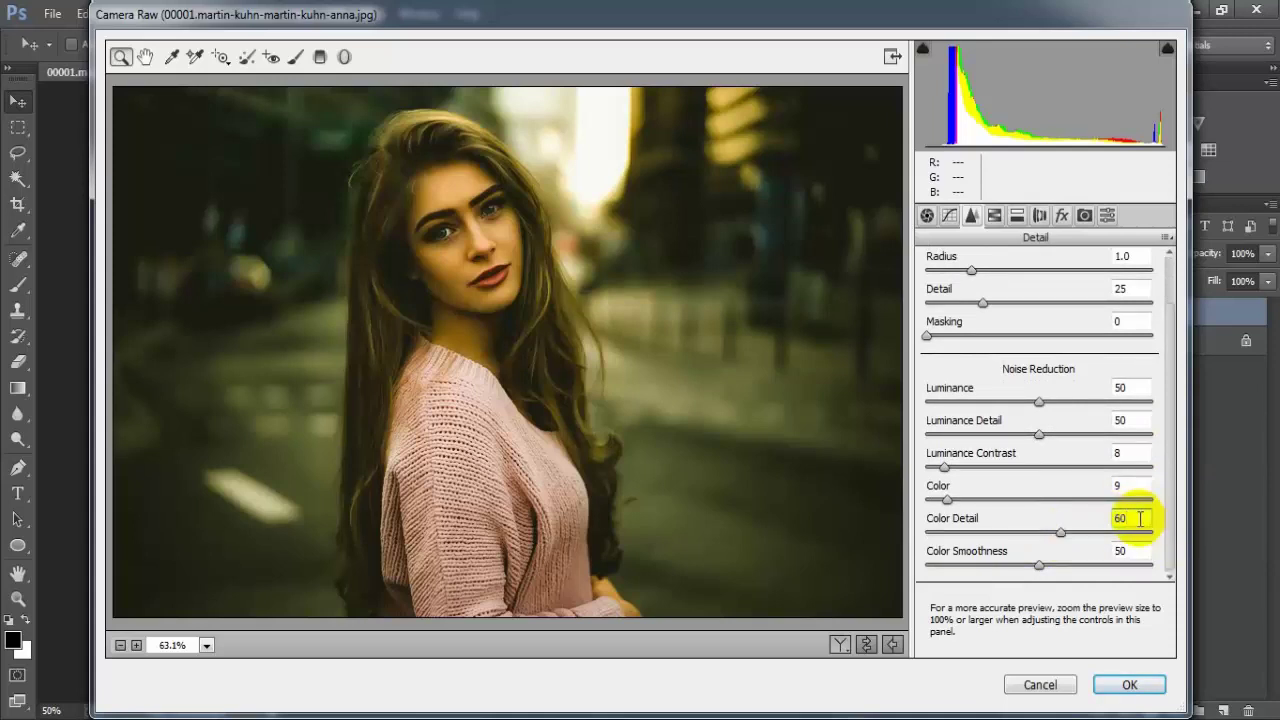
pyautogui.click(823, 414)
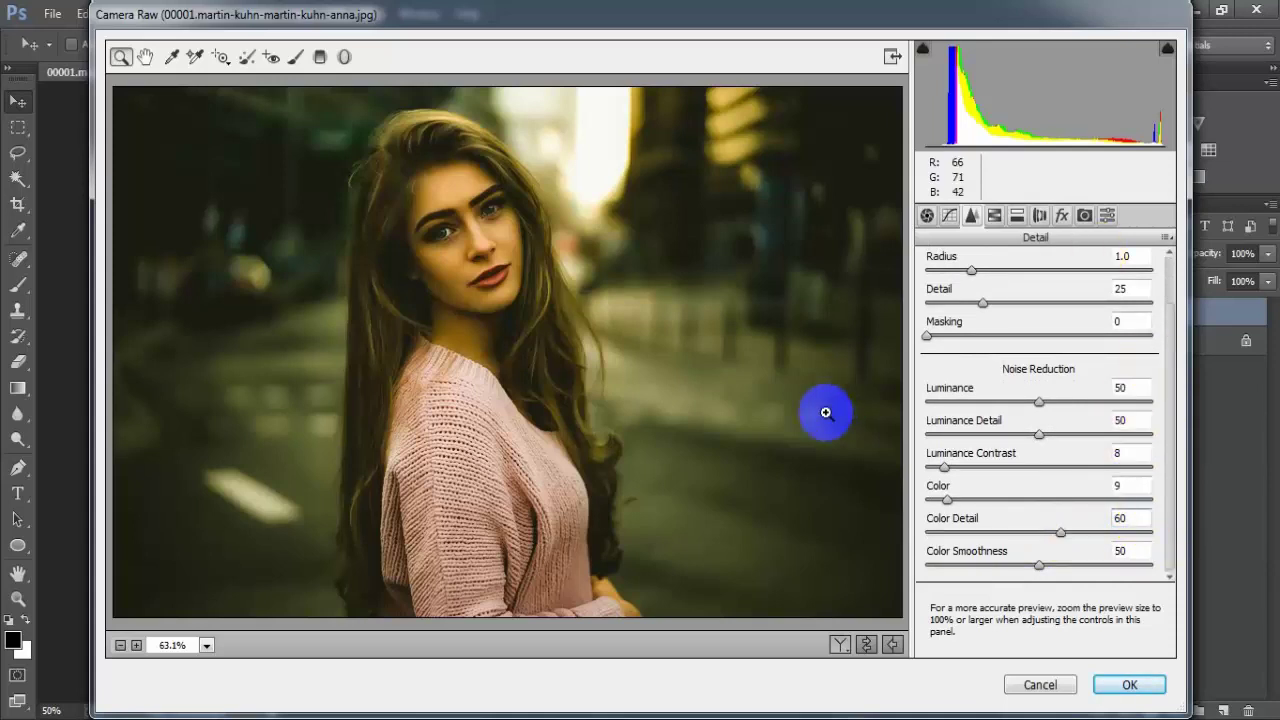
pyautogui.click(996, 217)
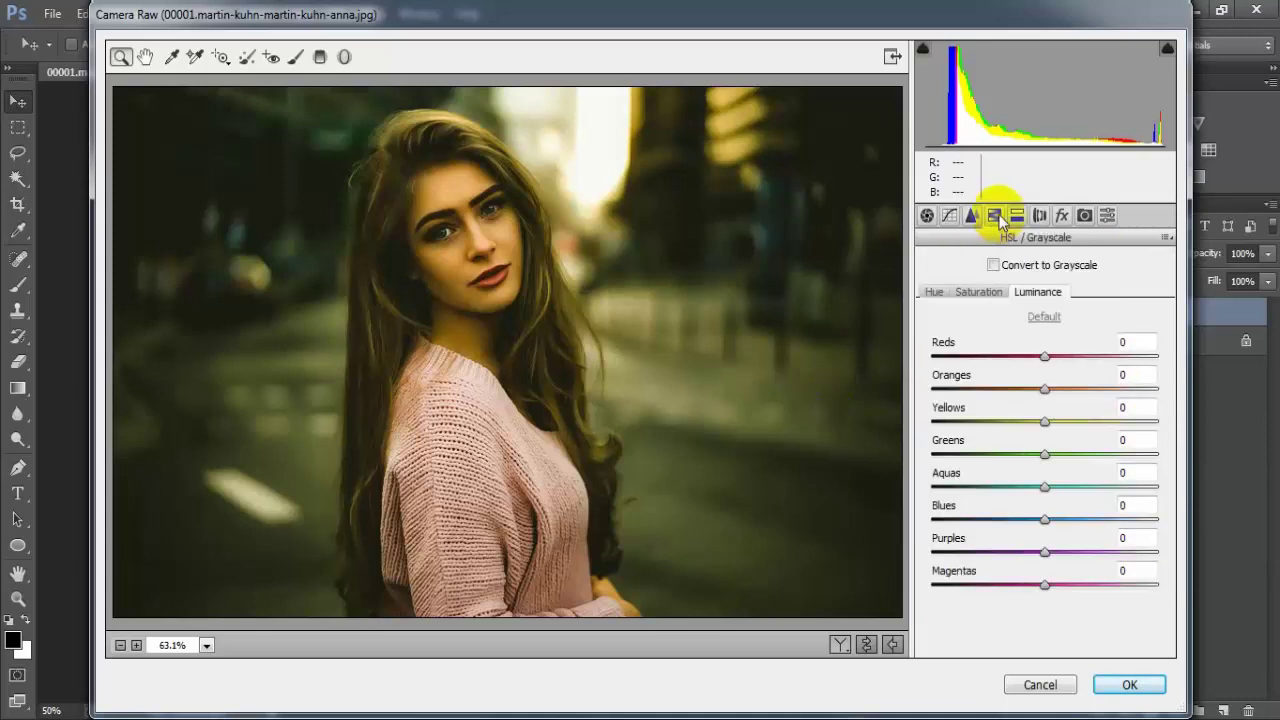
# In HSL Saturation, set Oranges to -16 and Purples to +33.
pyautogui.click(970, 295)
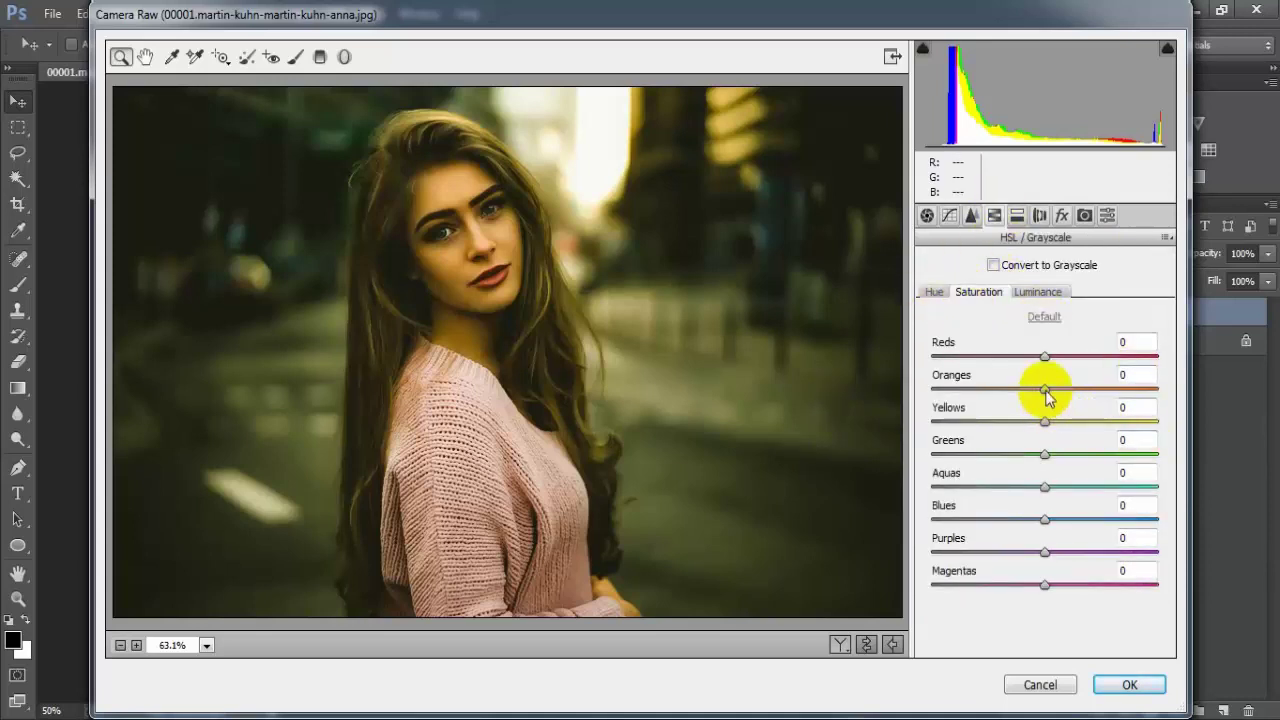
pyautogui.moveTo(1045, 390); pyautogui.dragTo(1034, 390)
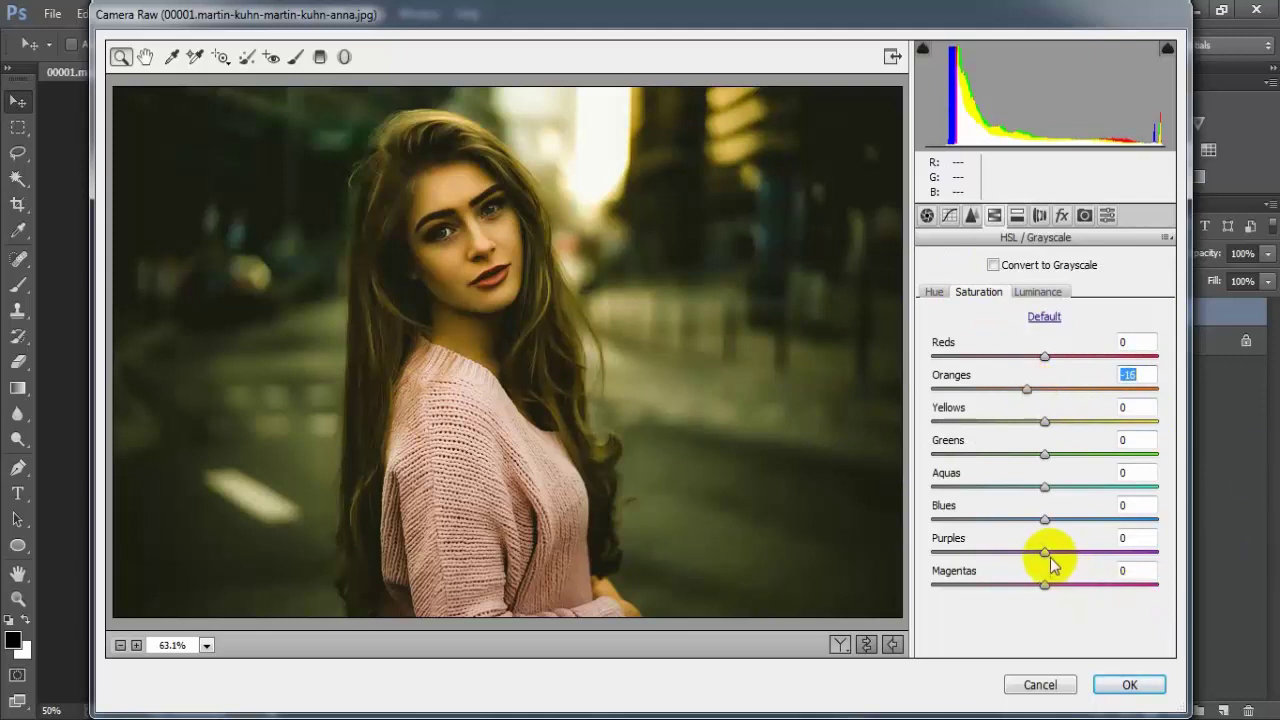
pyautogui.moveTo(1045, 551); pyautogui.dragTo(1080, 560)
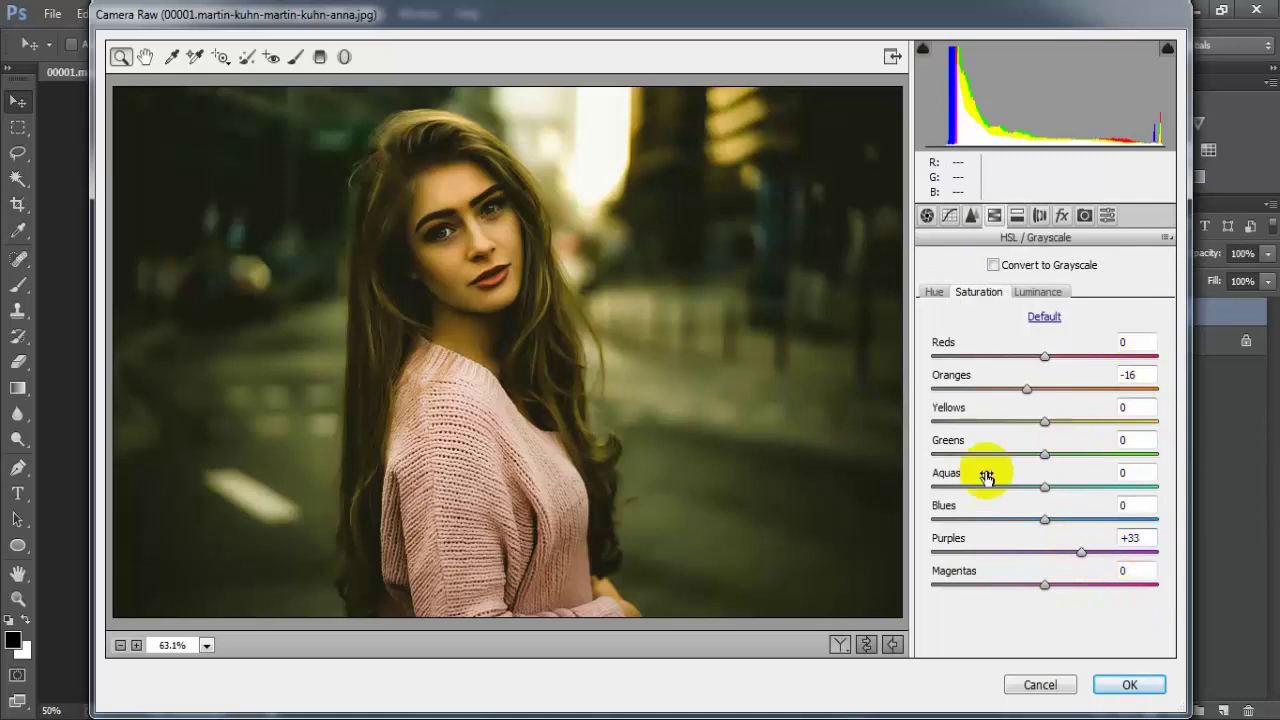
# In HSL Luminance, set Reds +28, Oranges +1 and Yellows +12.
pyautogui.click(1045, 293)
pyautogui.moveTo(1045, 356); pyautogui.dragTo(1073, 362)
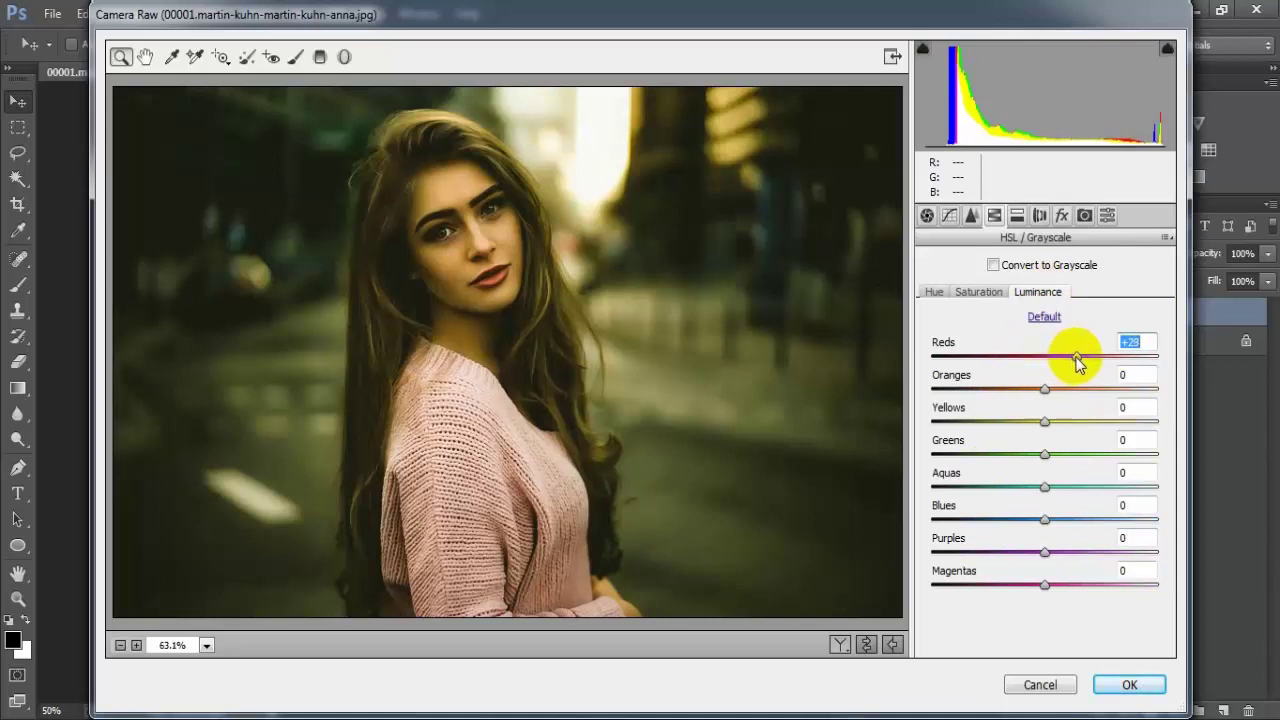
pyautogui.moveTo(1076, 362); pyautogui.dragTo(1074, 360)
pyautogui.click(1045, 392)
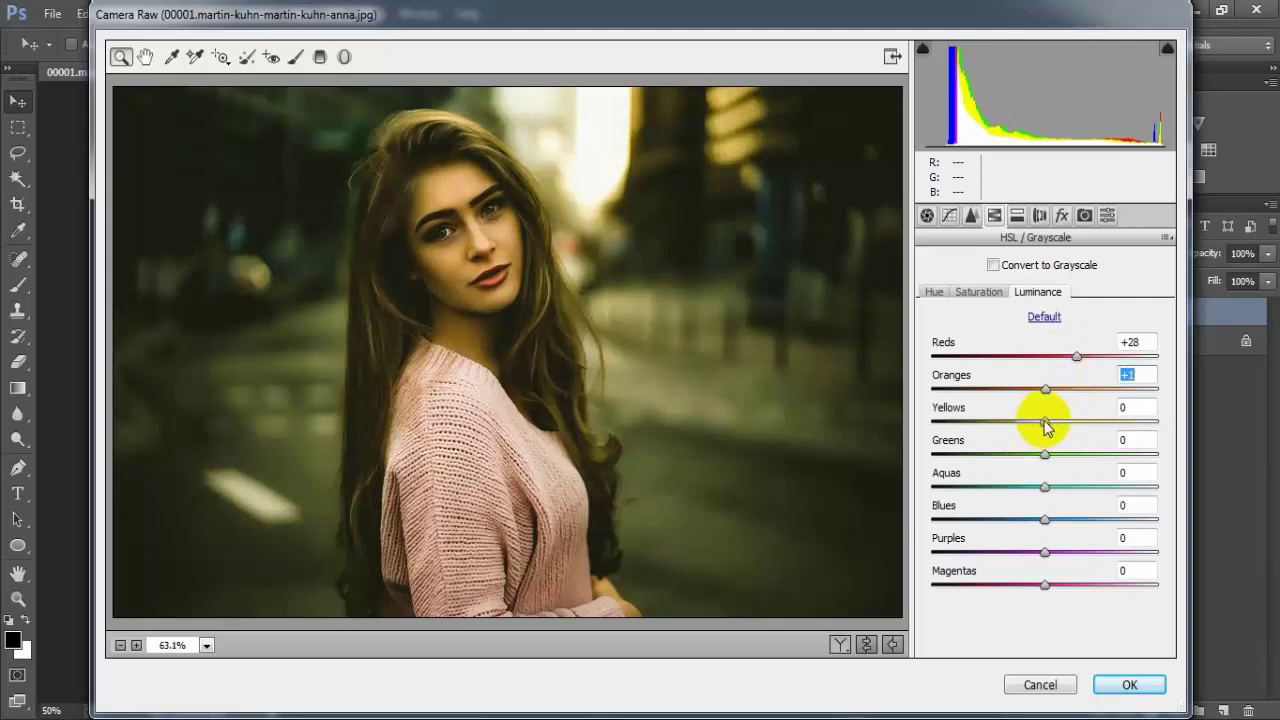
pyautogui.moveTo(1046, 424); pyautogui.dragTo(1060, 427)
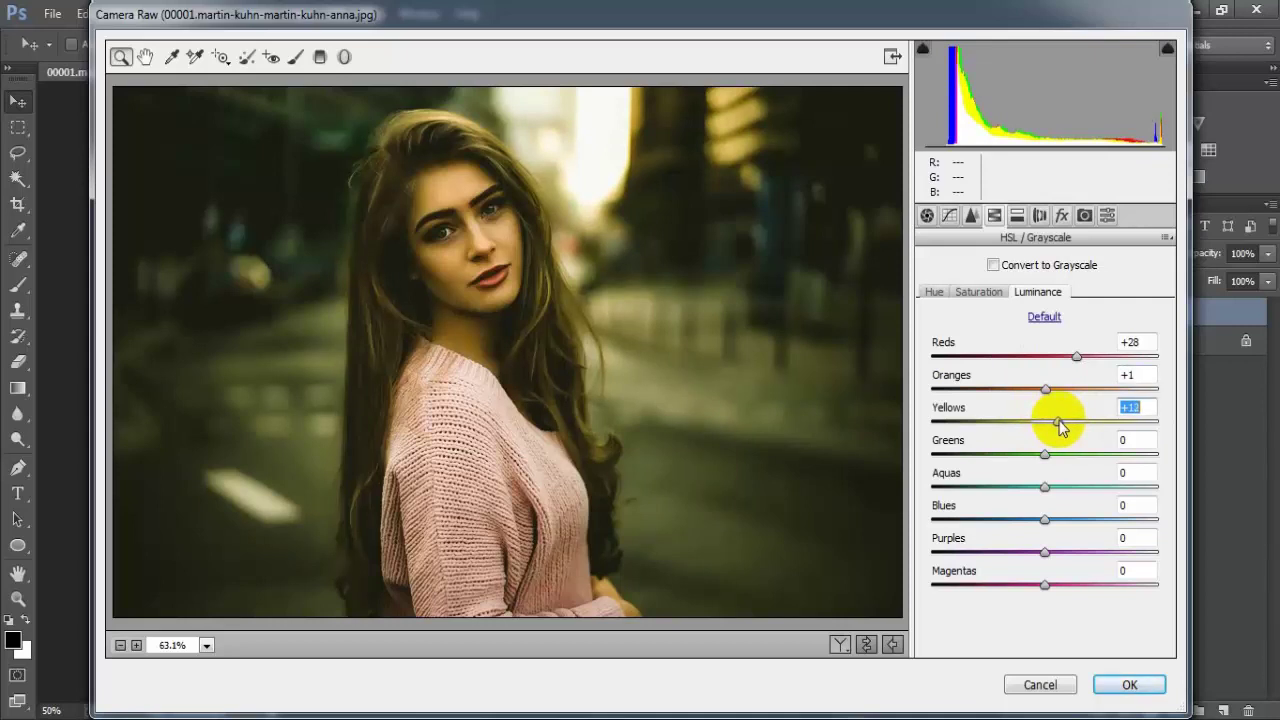
pyautogui.click(1141, 406)
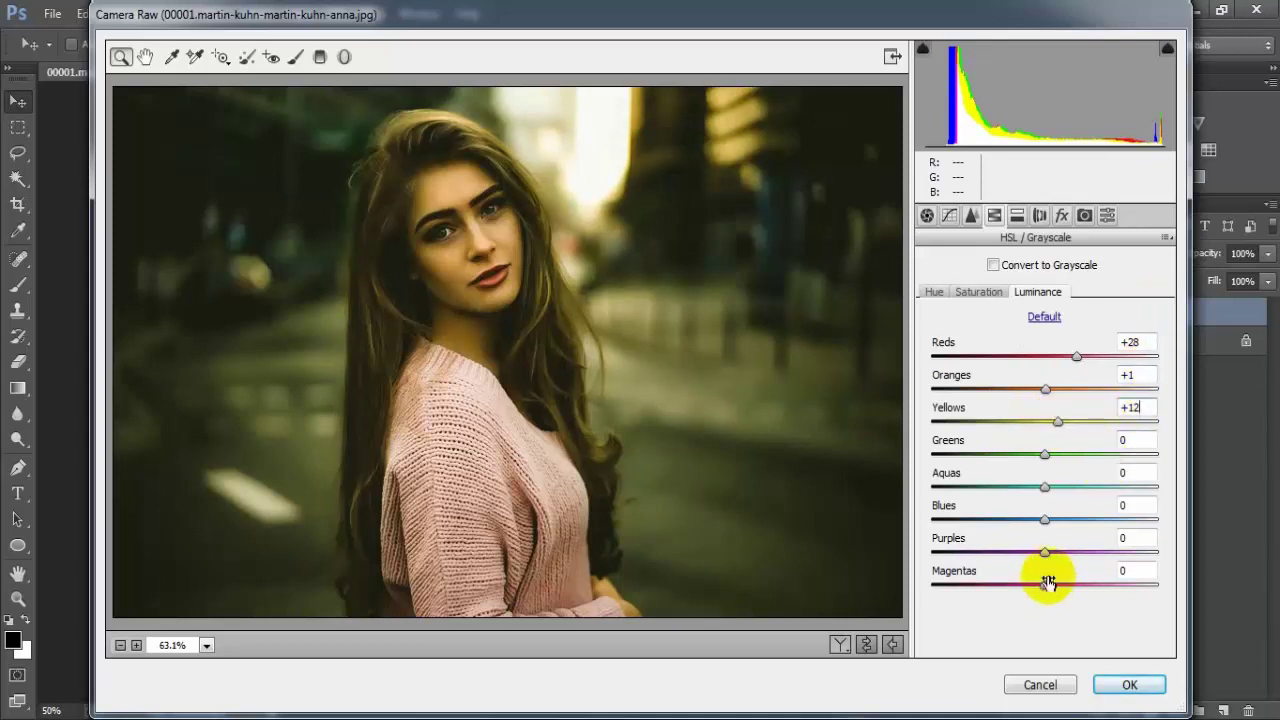
# Split-tone highlights to hue 195, saturation 13 and shadows to hue 255, saturation 15.
pyautogui.click(1017, 216)
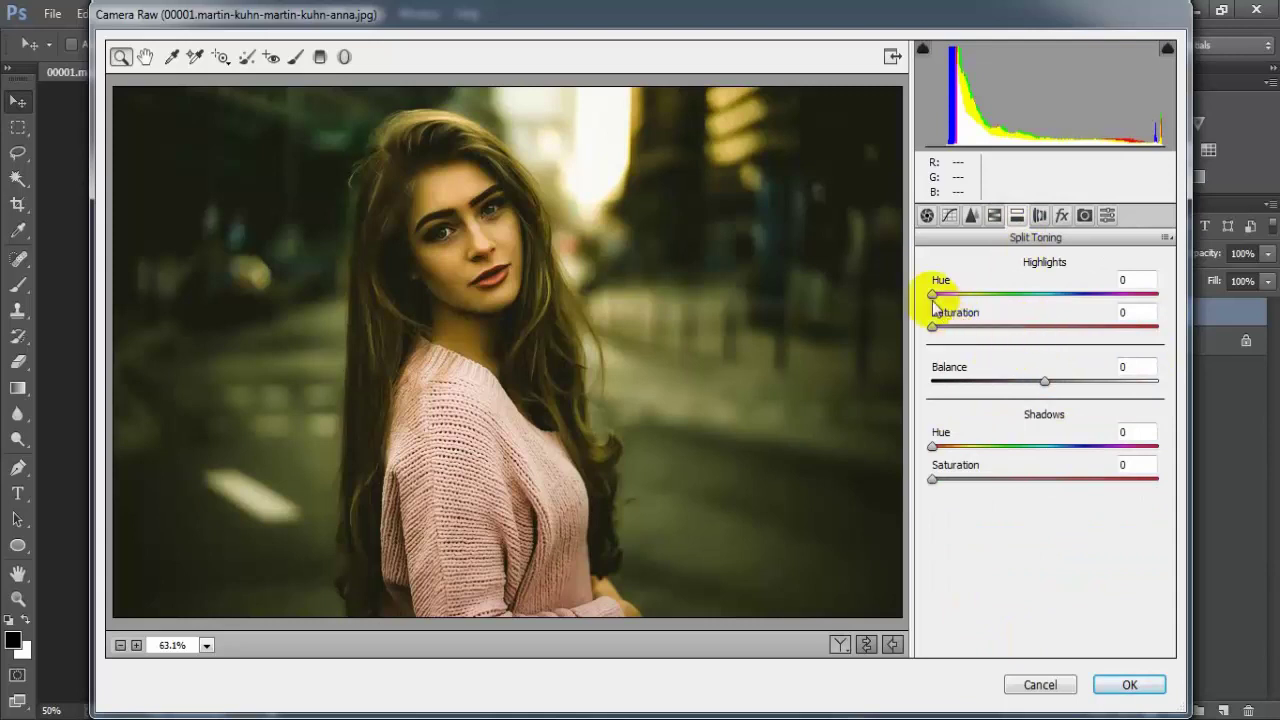
pyautogui.moveTo(933, 294); pyautogui.dragTo(1052, 296)
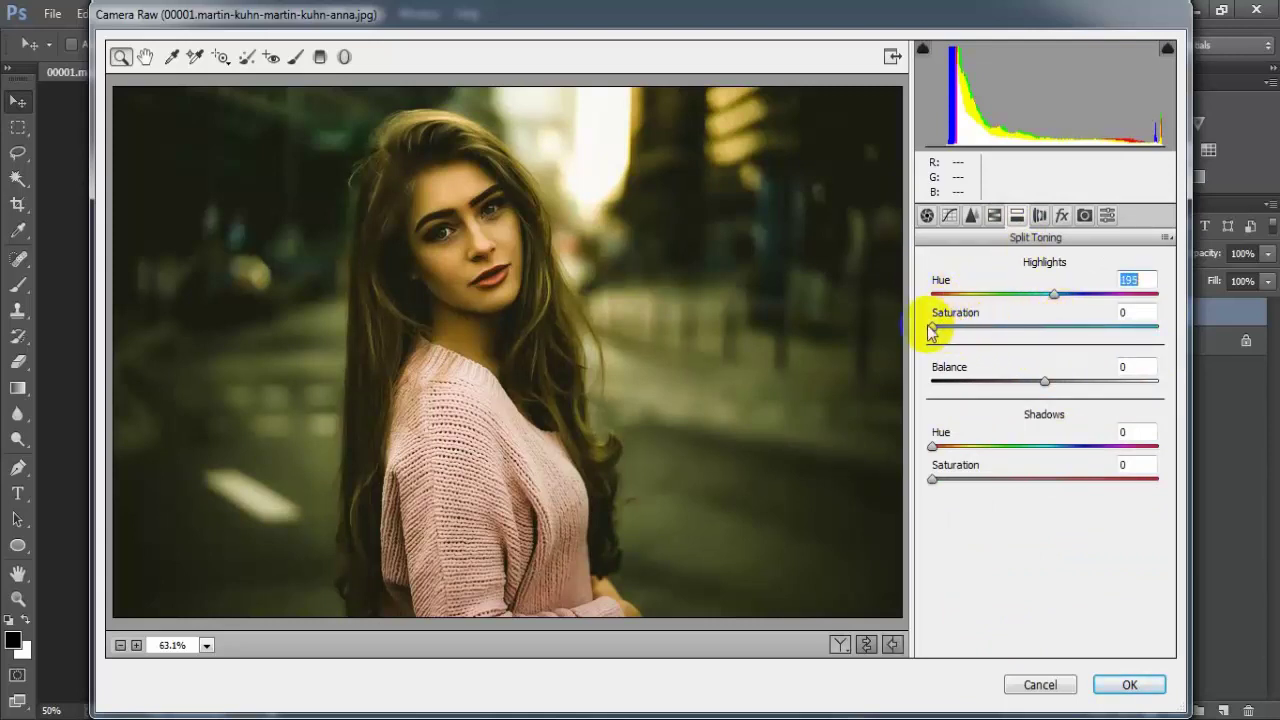
pyautogui.moveTo(933, 328); pyautogui.dragTo(958, 330)
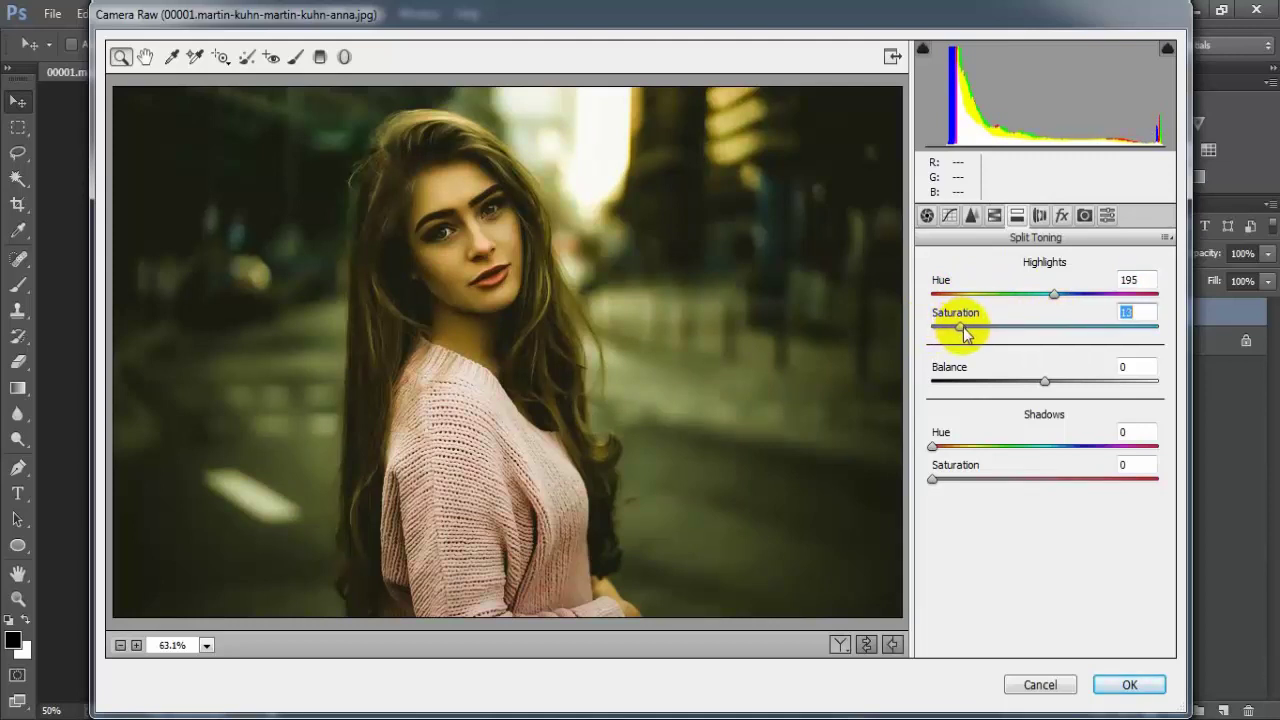
pyautogui.moveTo(932, 446); pyautogui.dragTo(1051, 446)
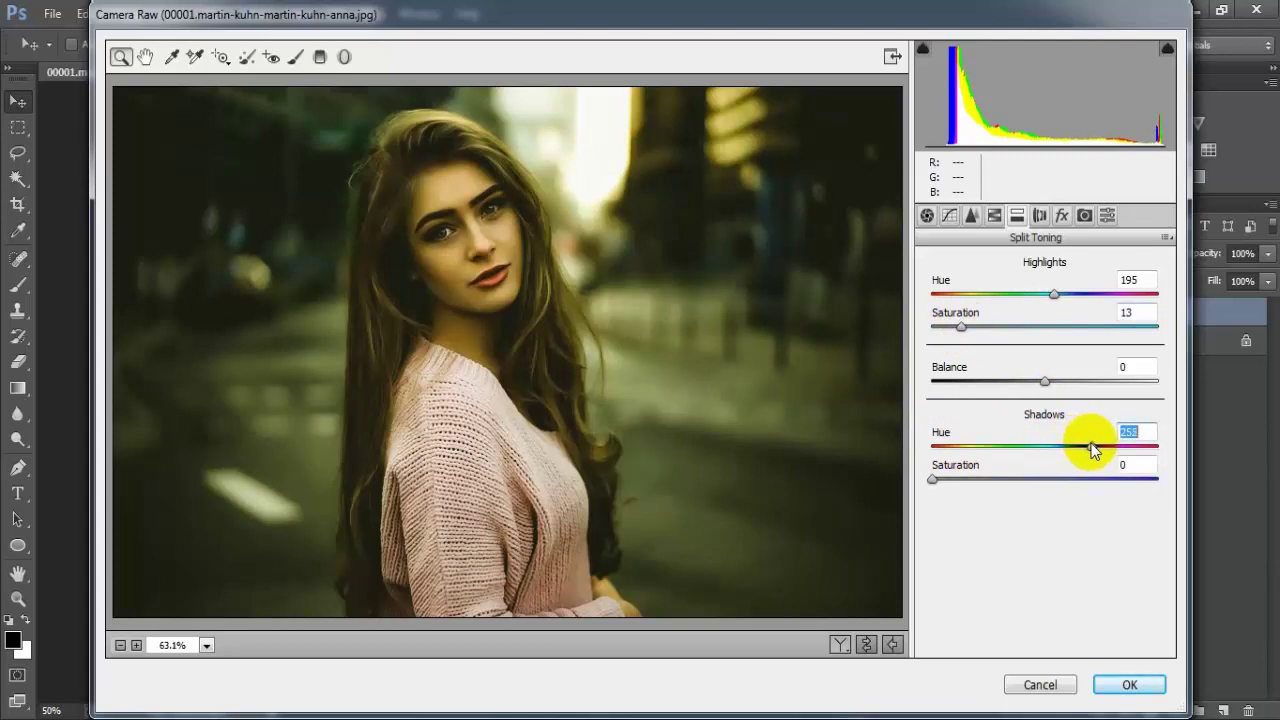
pyautogui.moveTo(934, 480); pyautogui.dragTo(967, 489)
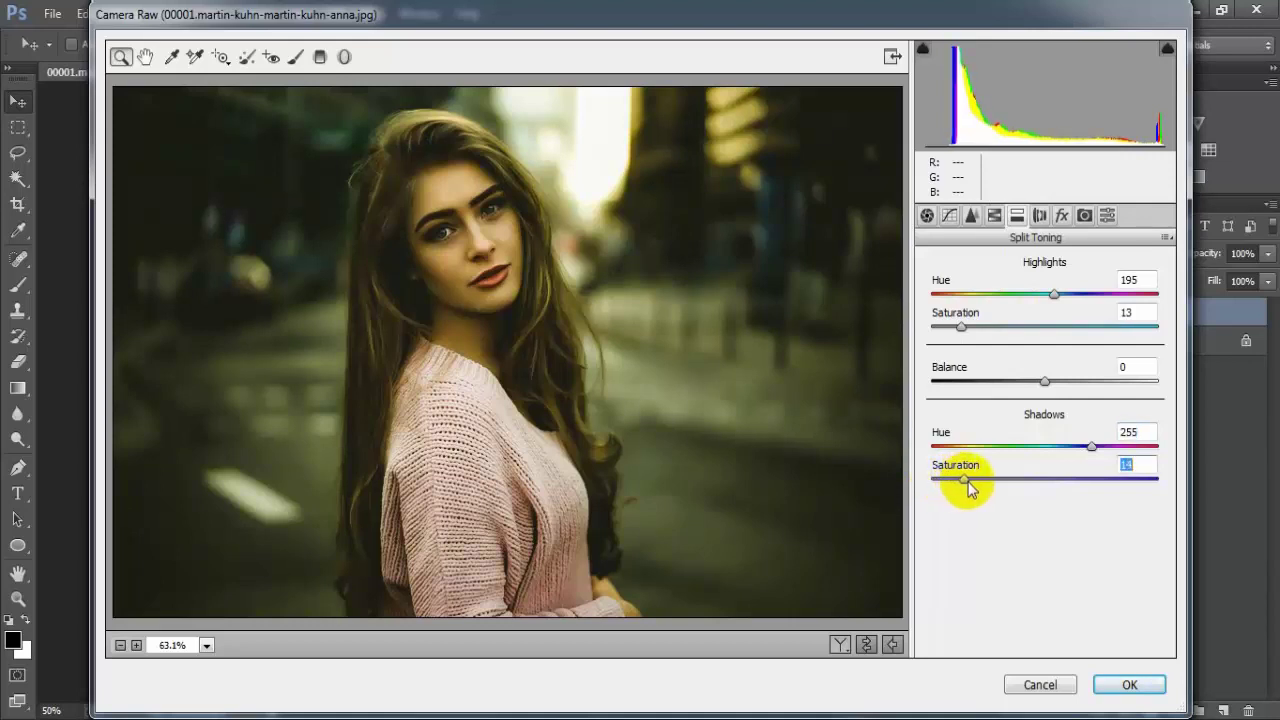
pyautogui.click(1135, 465)
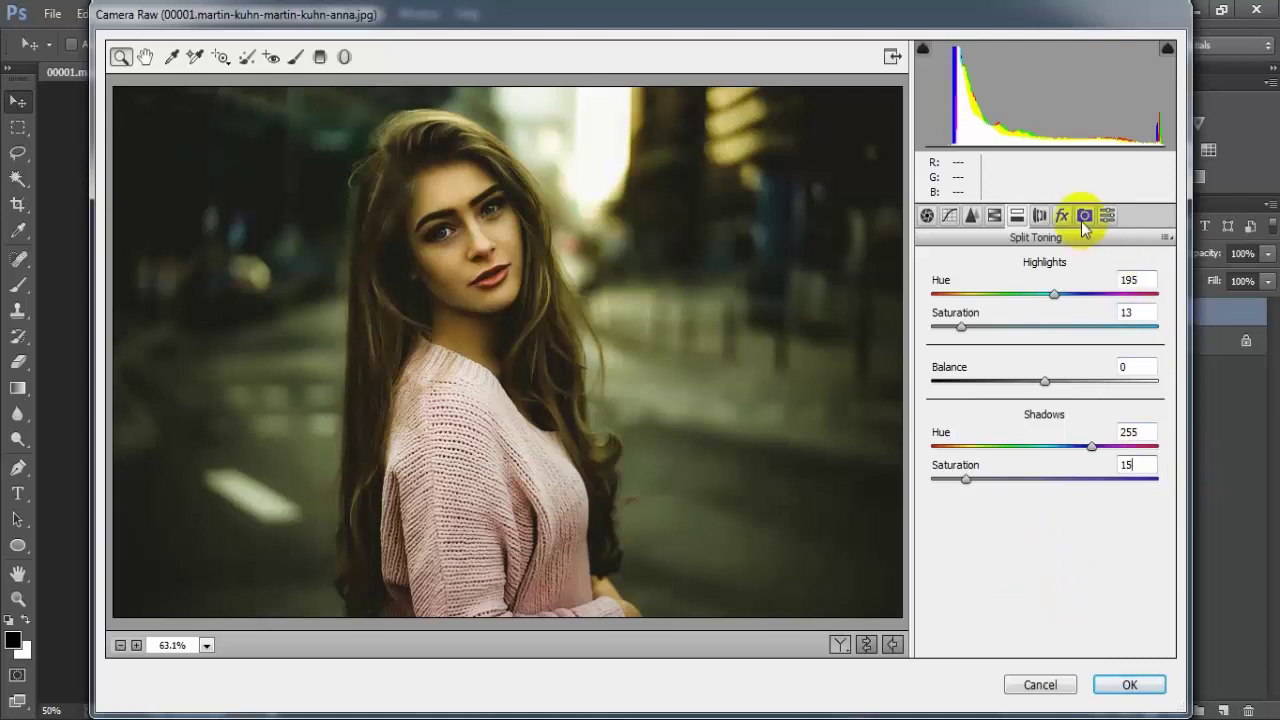
# Add Post Crop Vignetting with Amount -10.
pyautogui.click(1062, 216)
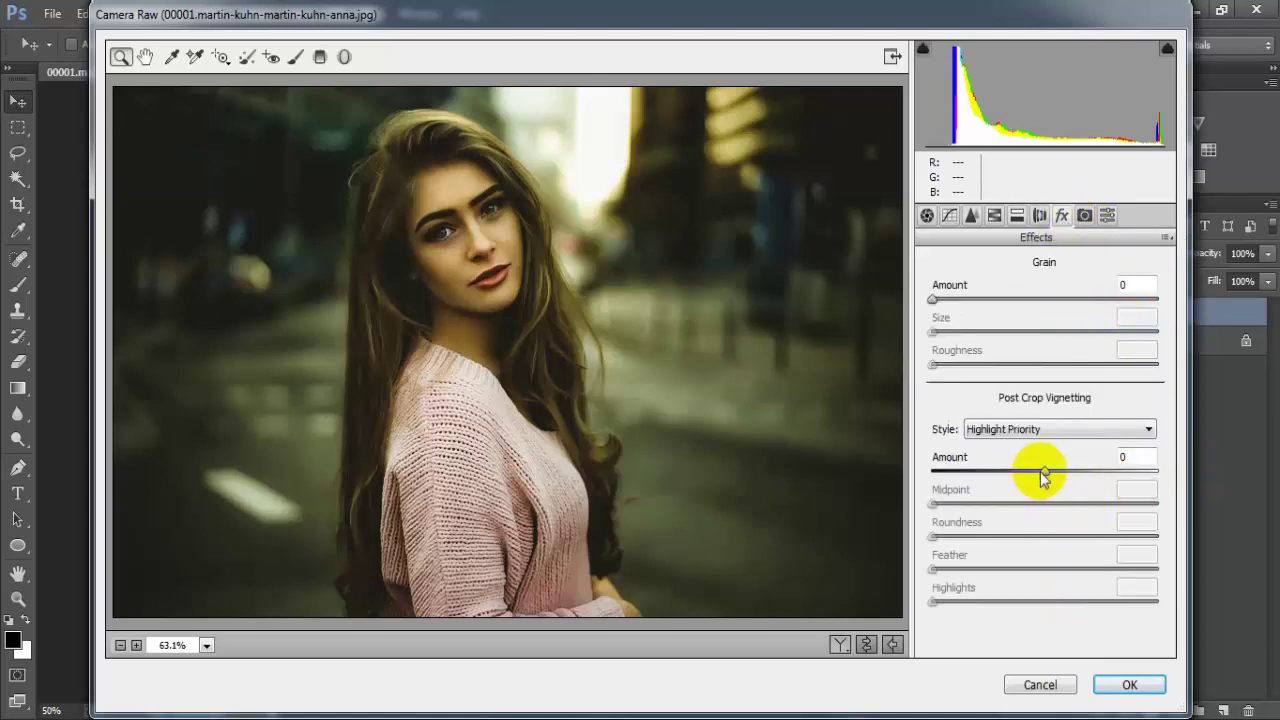
pyautogui.moveTo(1044, 477); pyautogui.dragTo(1039, 477)
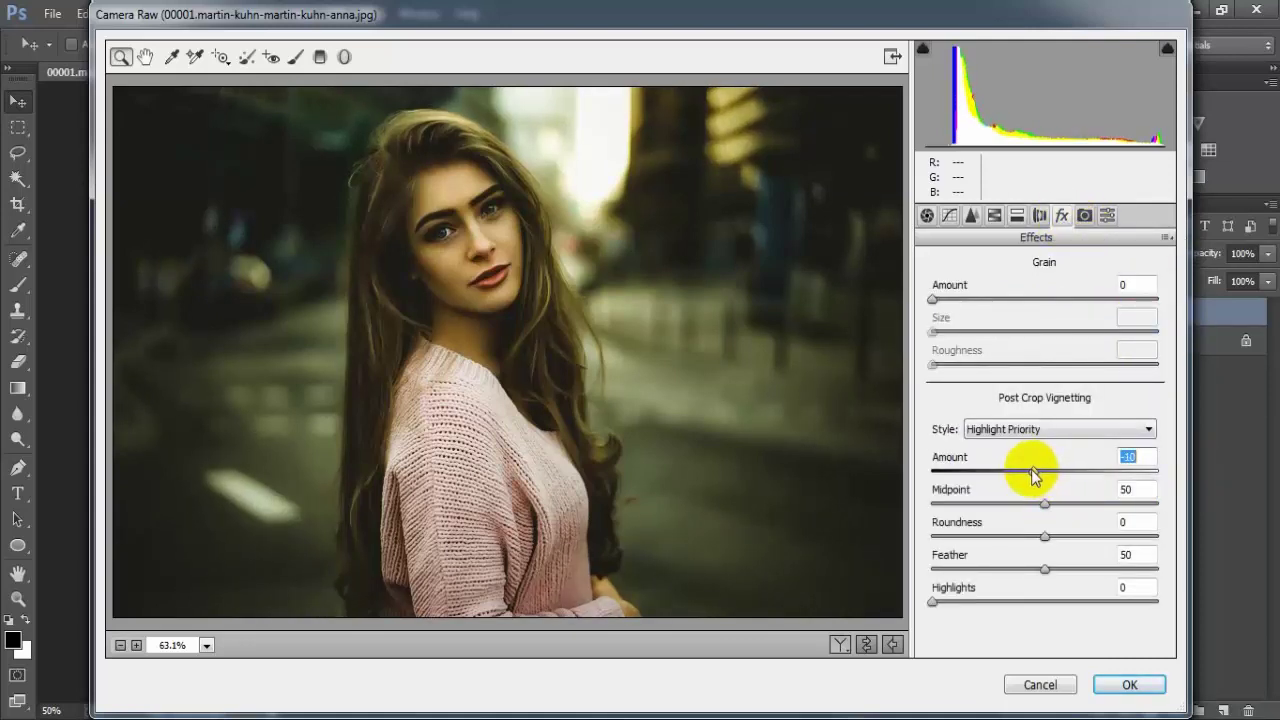
pyautogui.click(1137, 457)
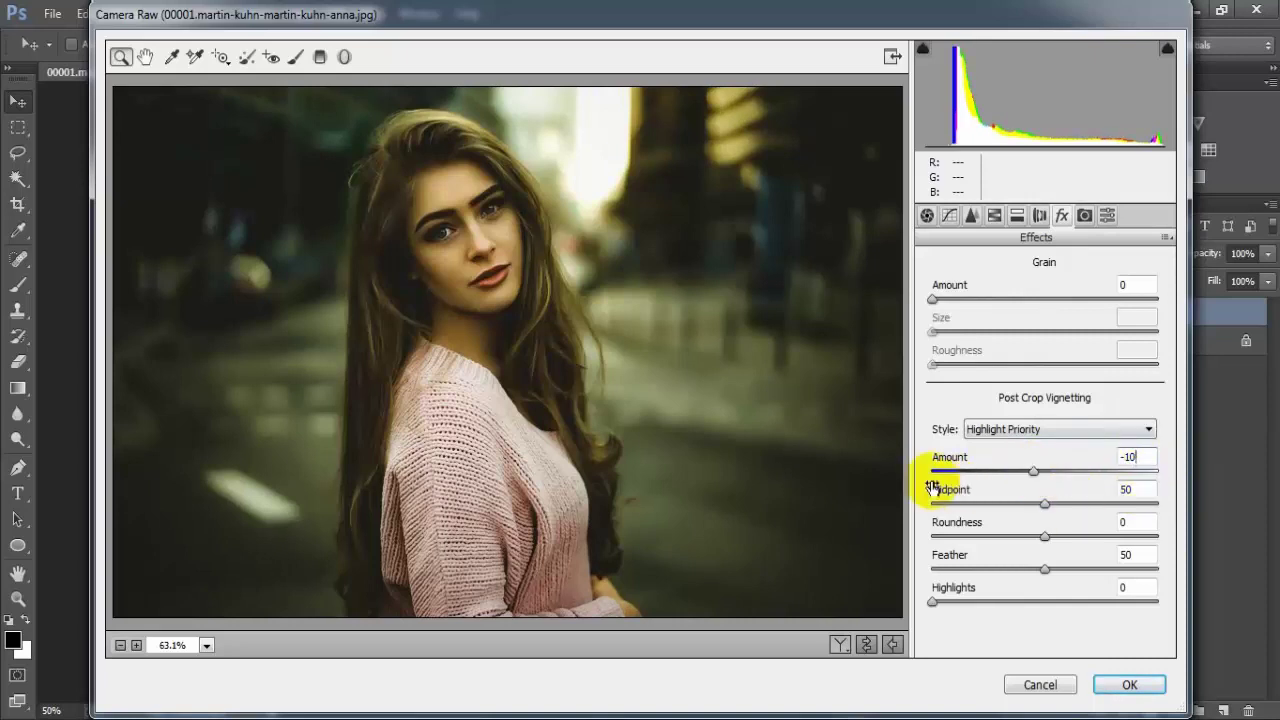
# In Camera Calibration, set Shadows Tint +28 and Red Primary hue +27, saturation +17.
pyautogui.click(1084, 216)
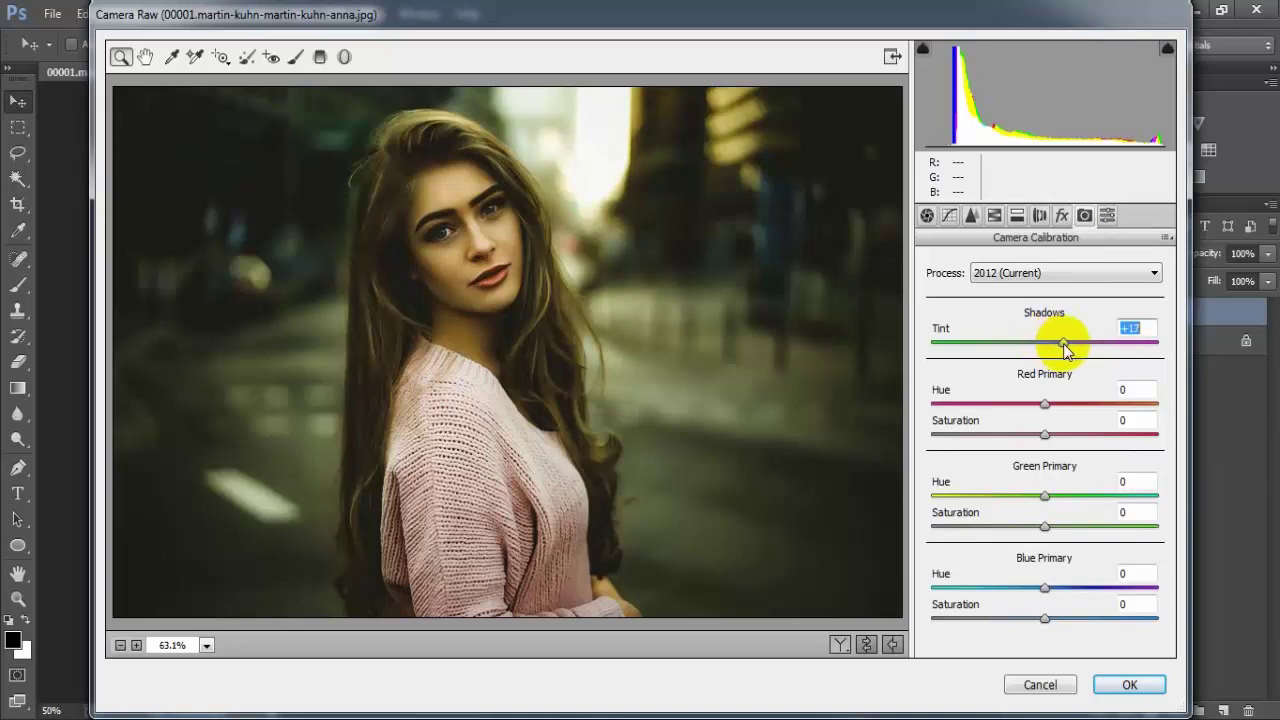
pyautogui.moveTo(1071, 345); pyautogui.dragTo(1078, 350)
pyautogui.moveTo(1045, 405); pyautogui.dragTo(1083, 414)
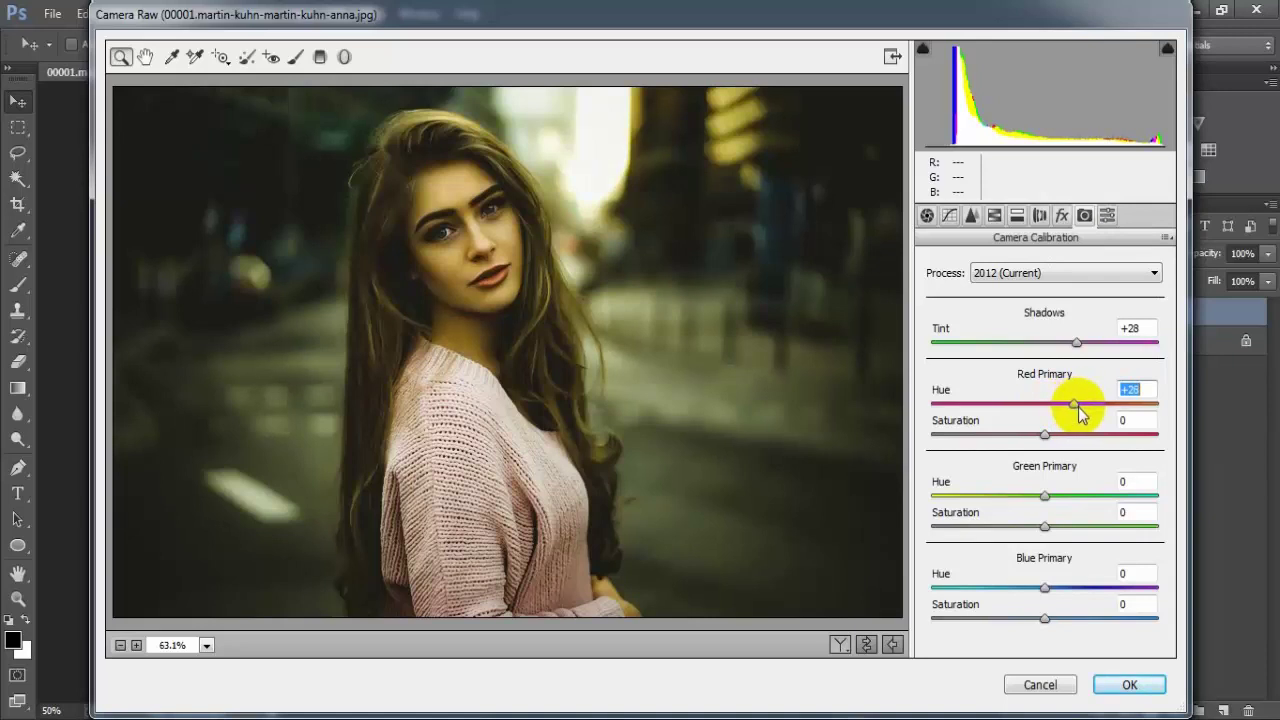
pyautogui.moveTo(1045, 434); pyautogui.dragTo(1058, 434)
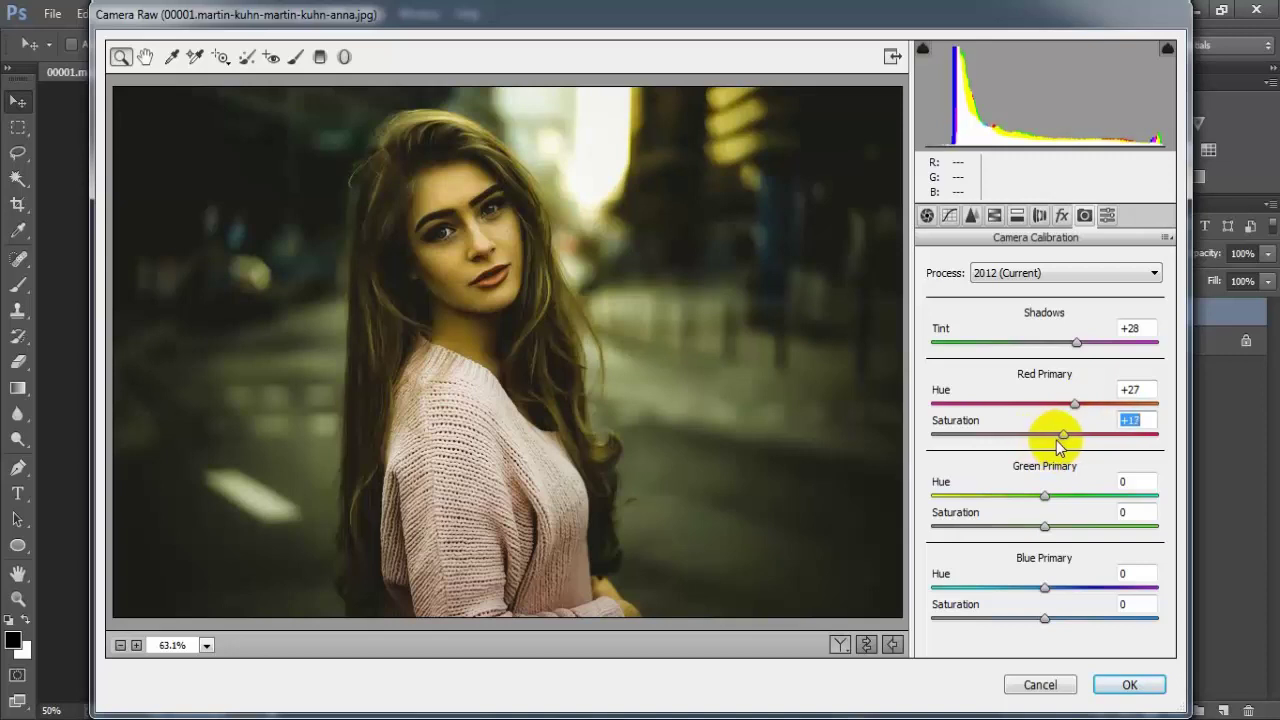
# Set Green Primary +64/+13 and Blue Primary -24/-4, then compare before and after.
pyautogui.moveTo(1045, 496); pyautogui.dragTo(1095, 497)
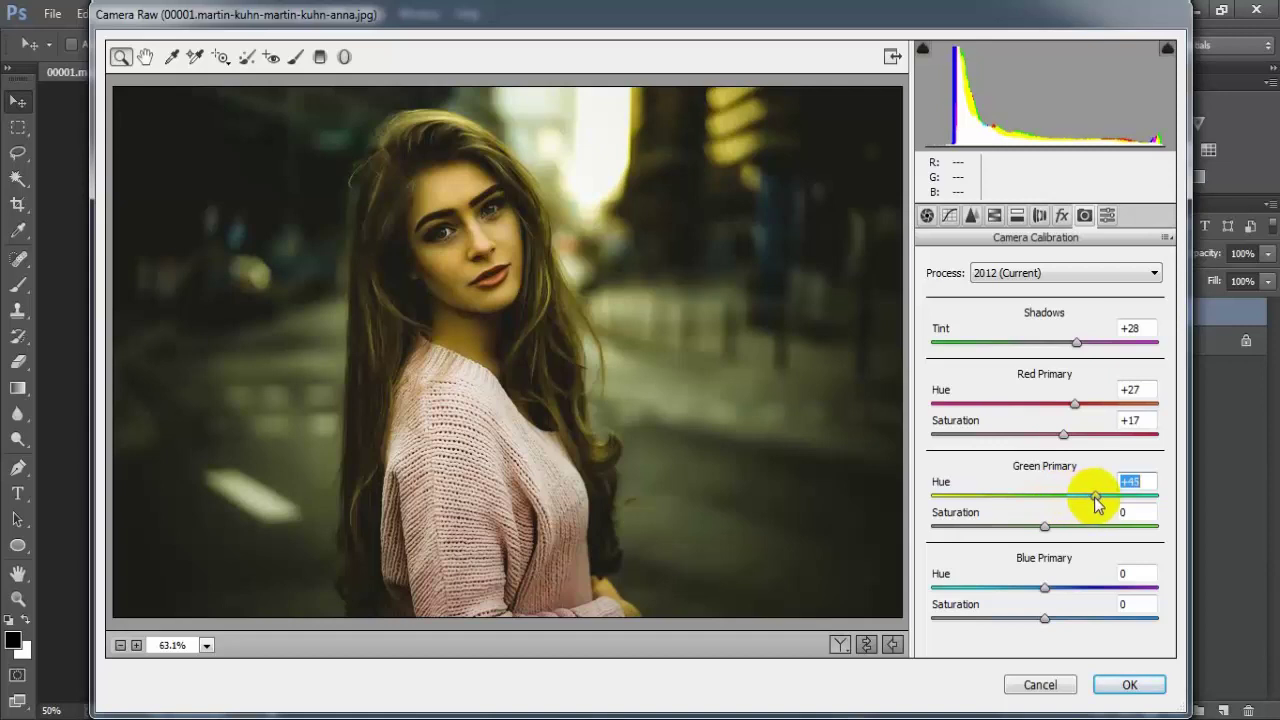
pyautogui.moveTo(1103, 497); pyautogui.dragTo(1116, 498)
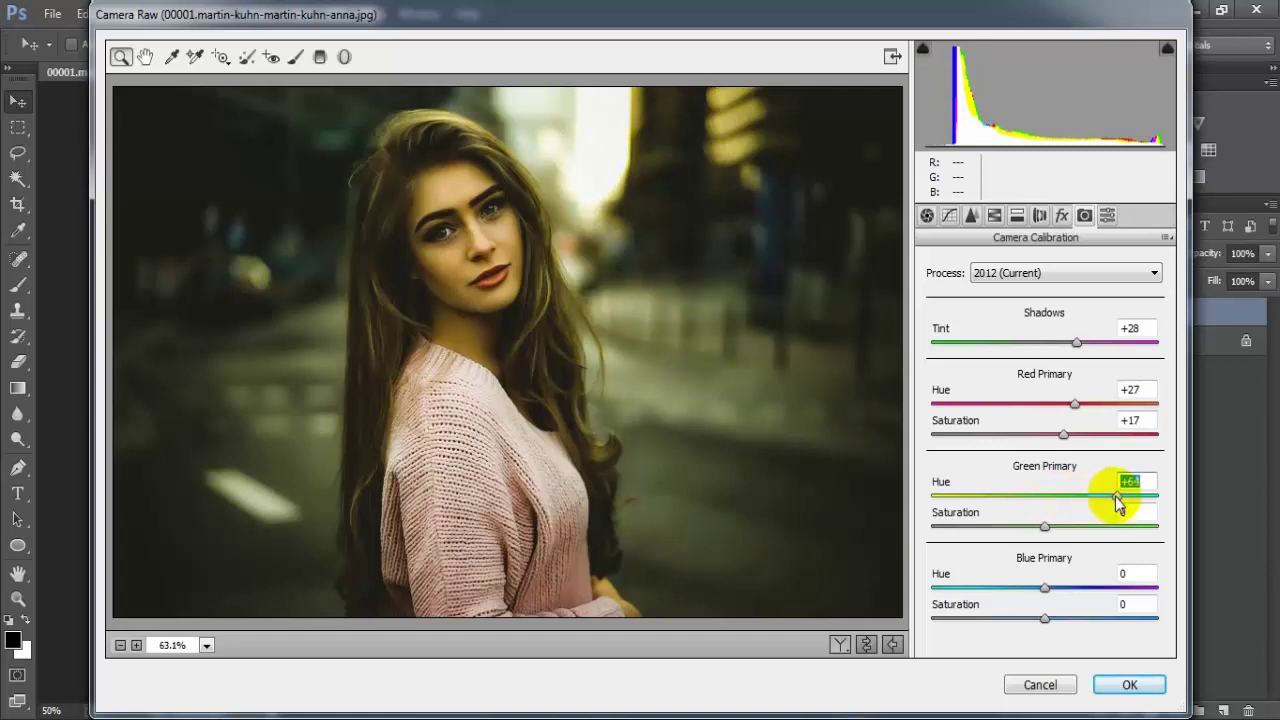
pyautogui.moveTo(1044, 527); pyautogui.dragTo(1063, 527)
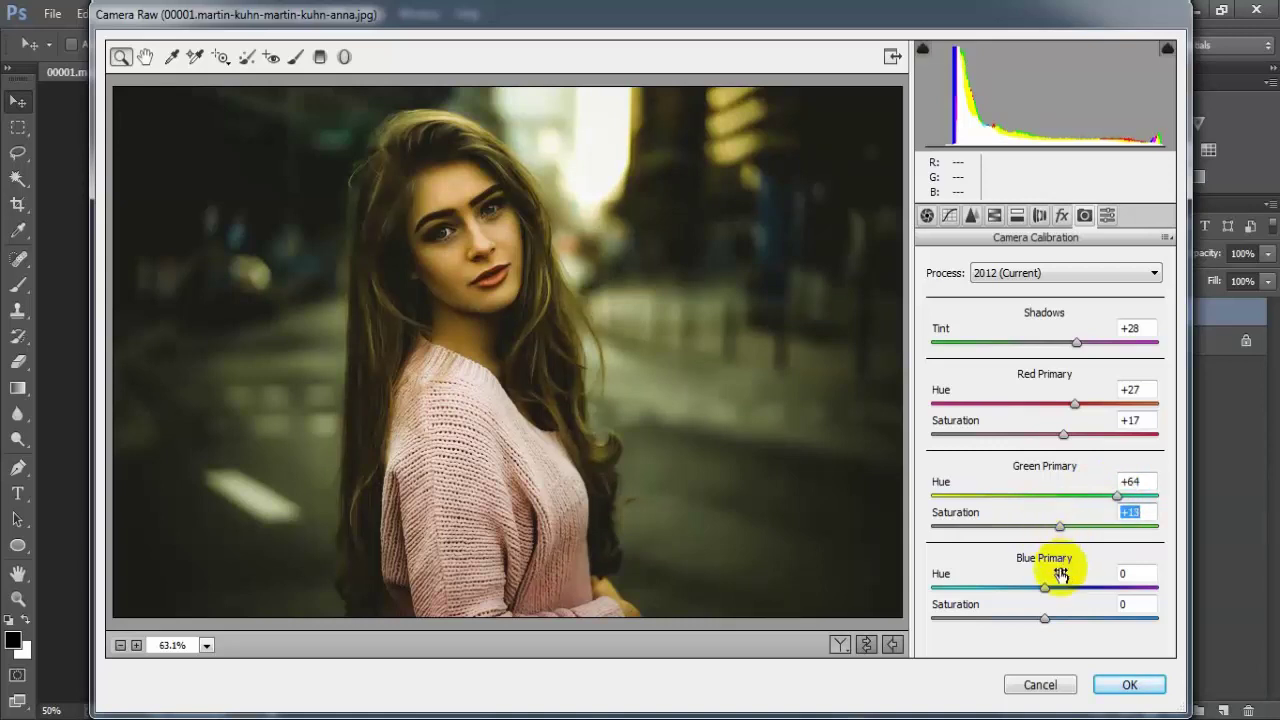
pyautogui.moveTo(1024, 587); pyautogui.dragTo(1020, 587)
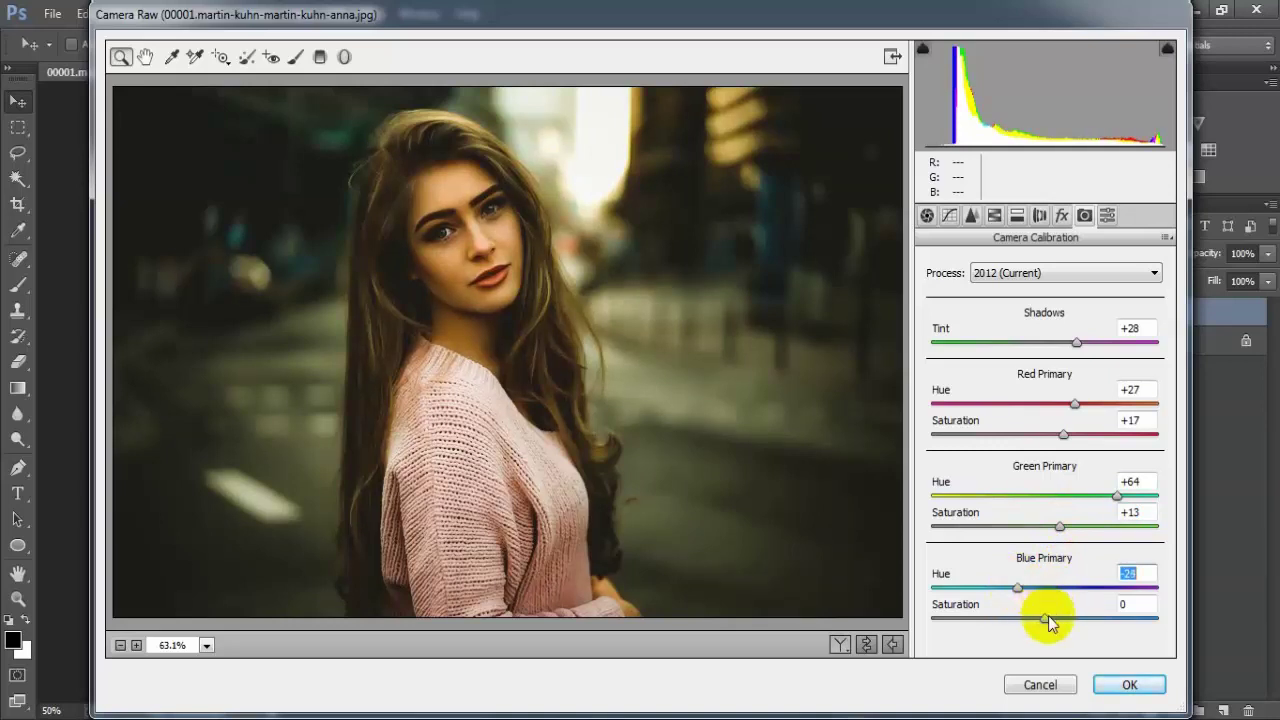
pyautogui.moveTo(1046, 617); pyautogui.dragTo(1041, 617)
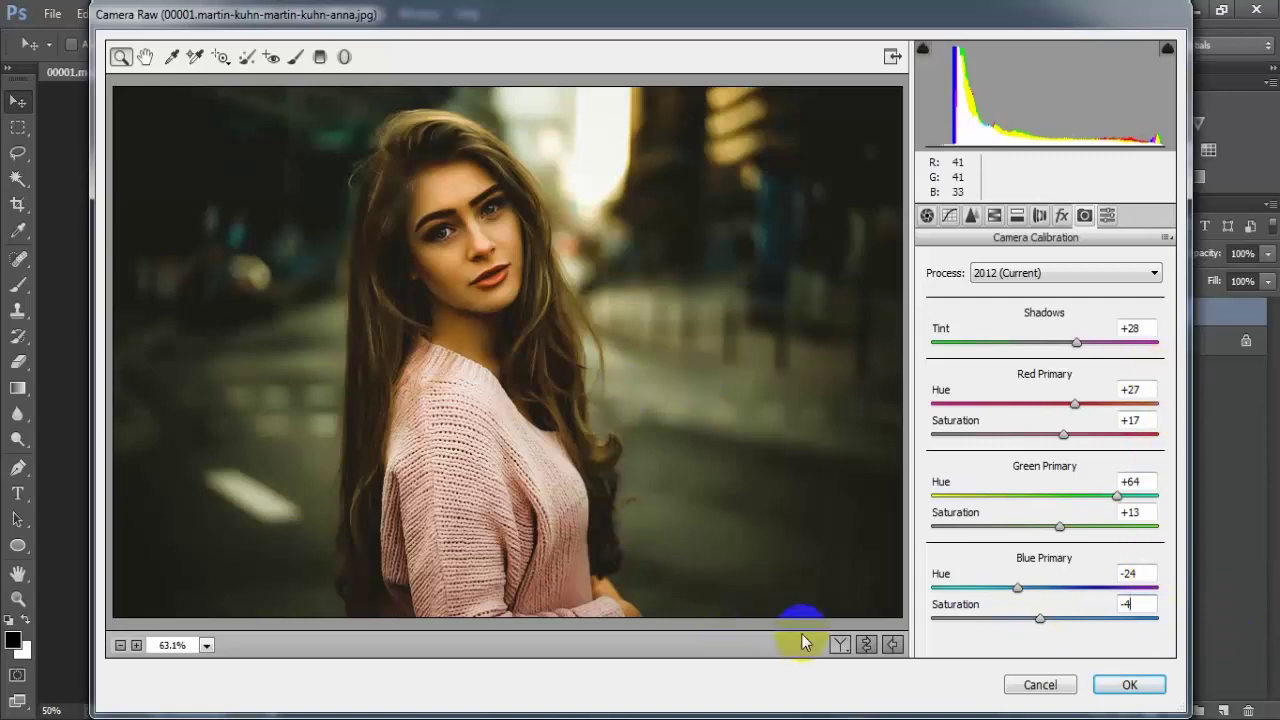
pyautogui.click(866, 645)
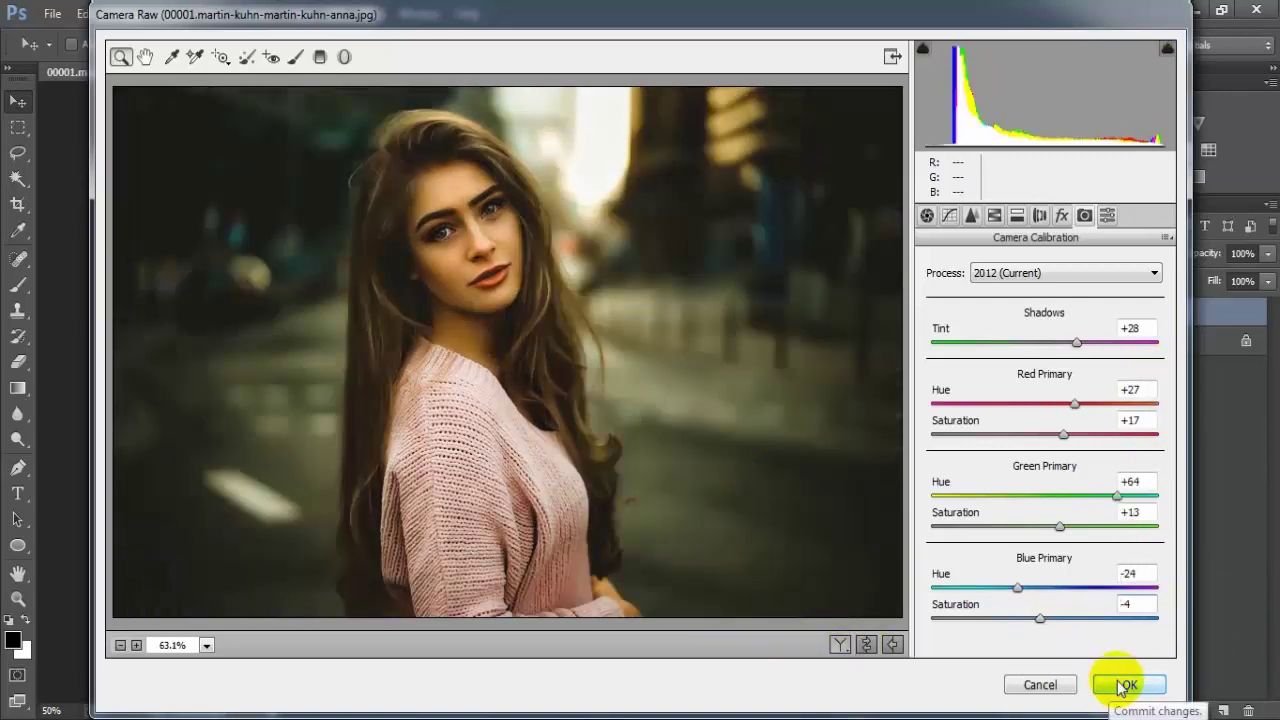
# Commit the Camera Raw grade with OK and toggle Layer 1's visibility to compare.
pyautogui.click(1128, 685)
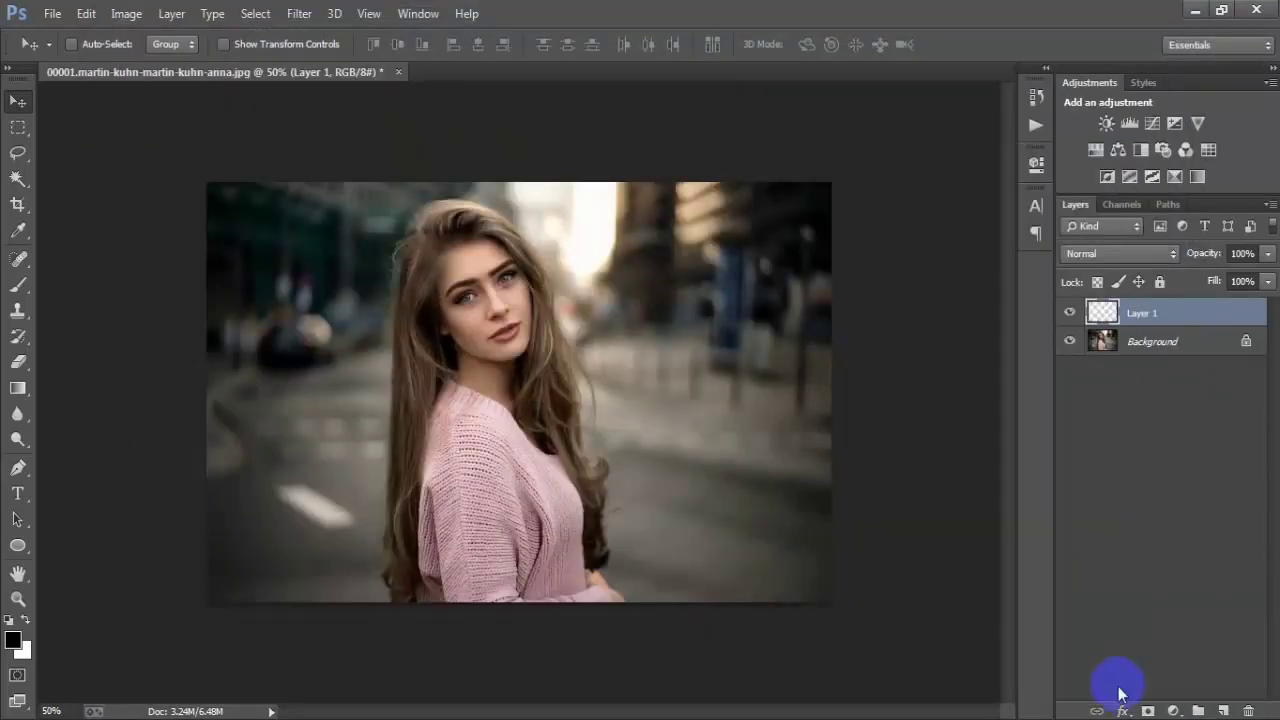
pyautogui.hotkey('ctrl', '+')
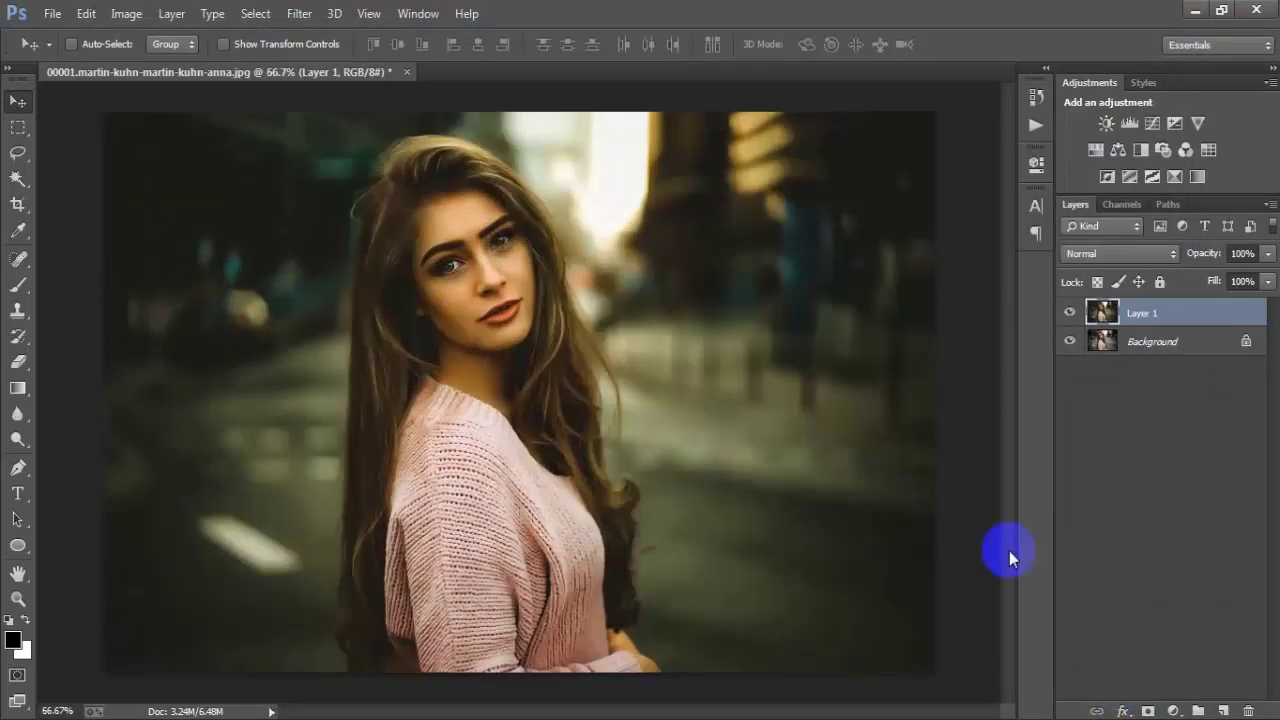
pyautogui.click(1070, 313)
pyautogui.click(1070, 313)
pyautogui.click(1070, 313)
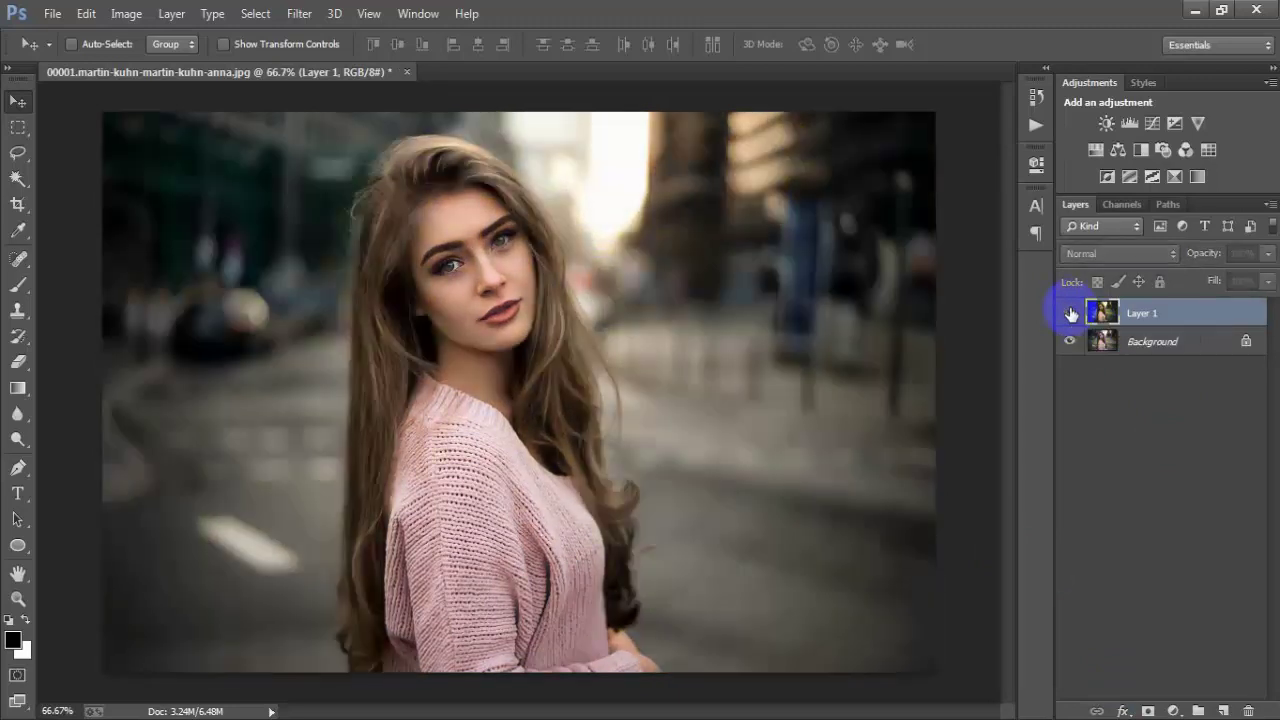
pyautogui.click(1070, 313)
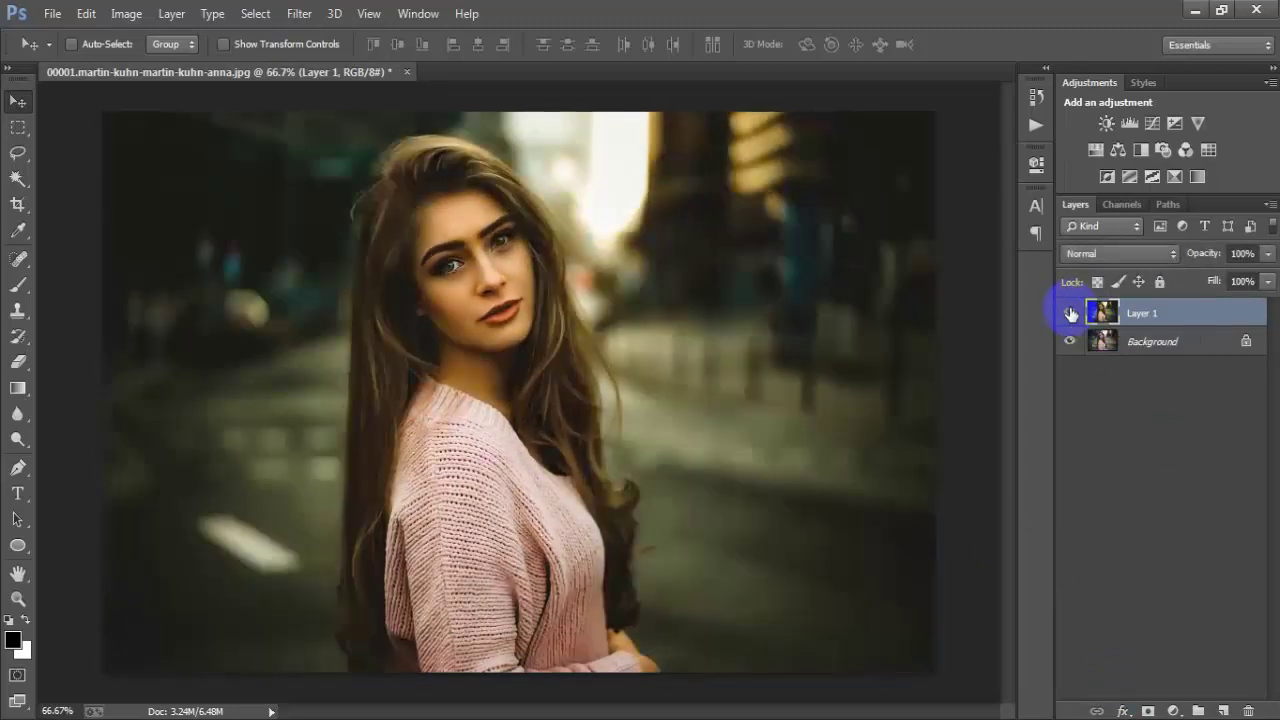
pyautogui.click(1070, 313)
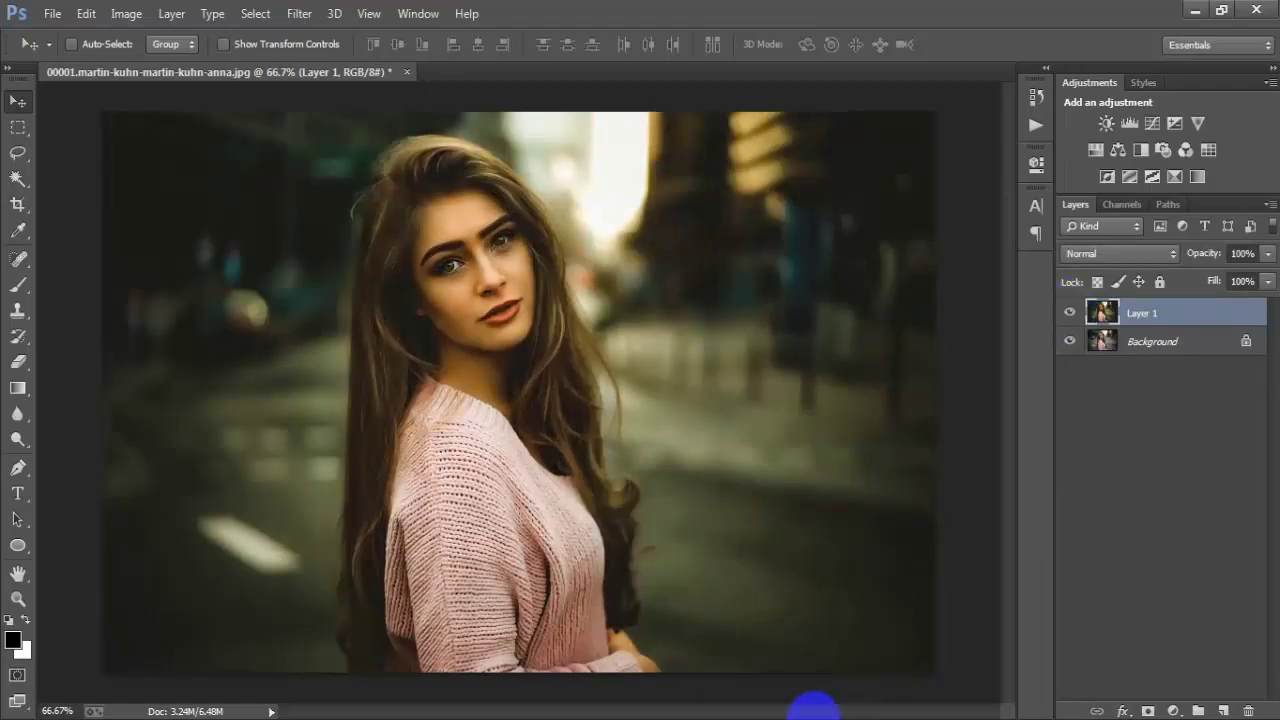